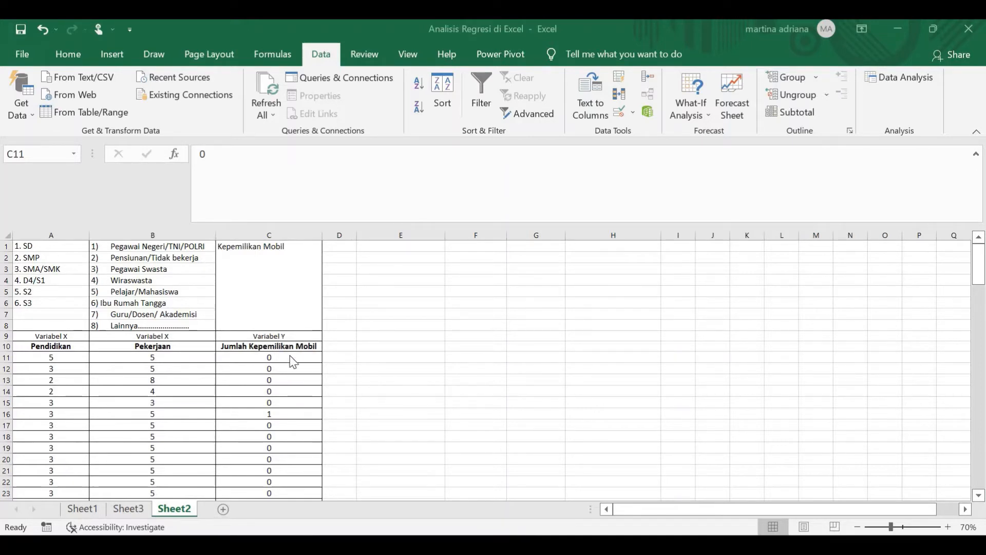
- Start a Regression analysis from the Data Analysis tools for the survey data on Sheet2
{"action": "left_click", "coordinate": [394, 347]}
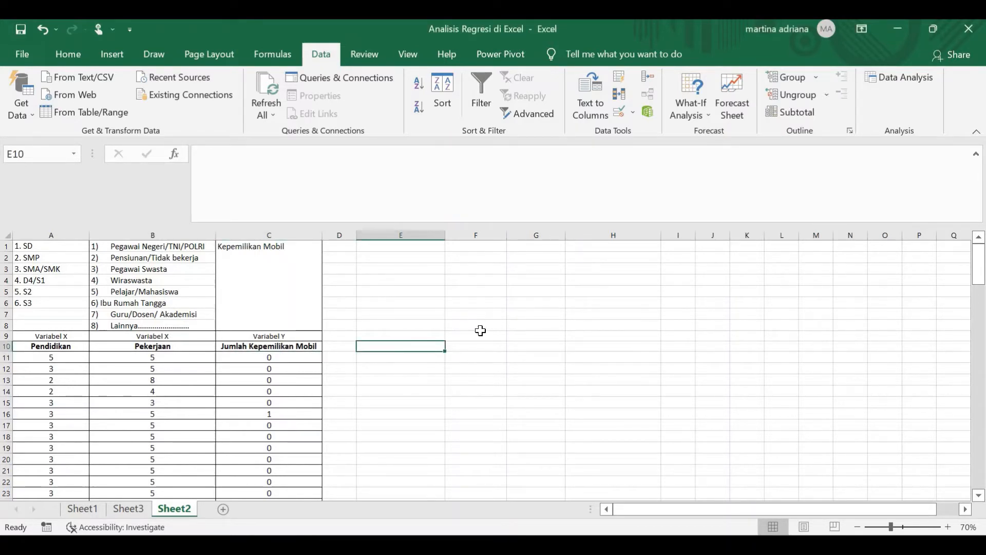
{"action": "left_click", "coordinate": [68, 55]}
{"action": "left_click", "coordinate": [322, 57]}
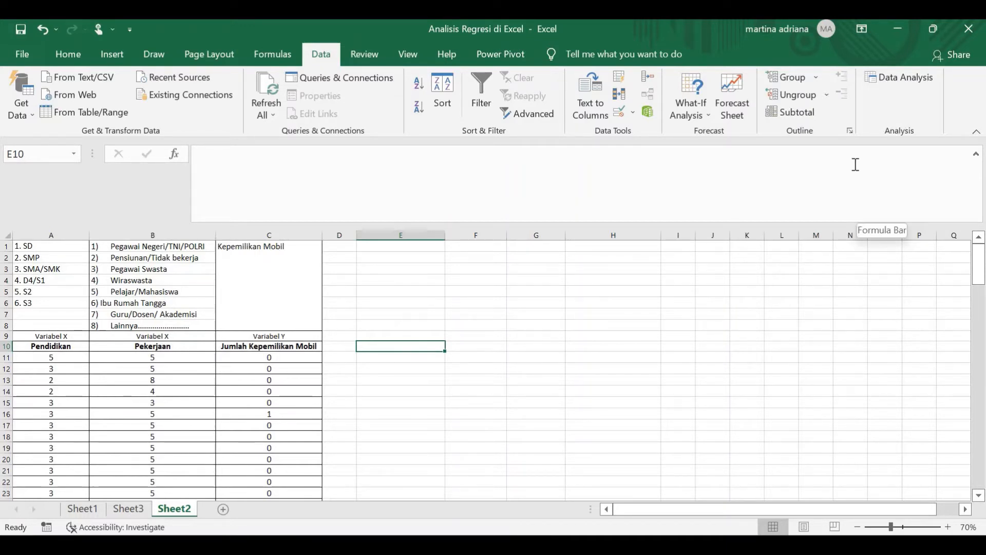
{"action": "left_click", "coordinate": [880, 78]}
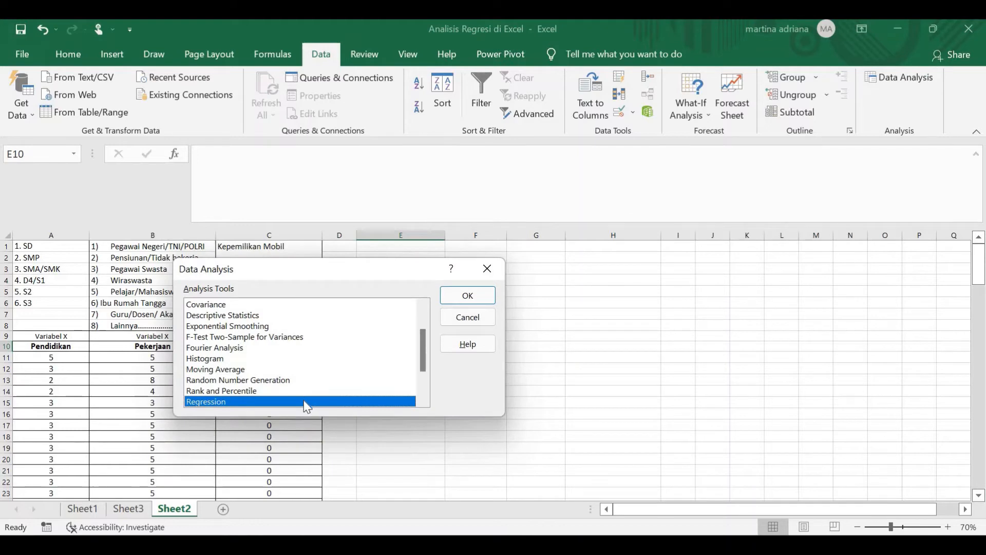
{"action": "left_click", "coordinate": [482, 294]}
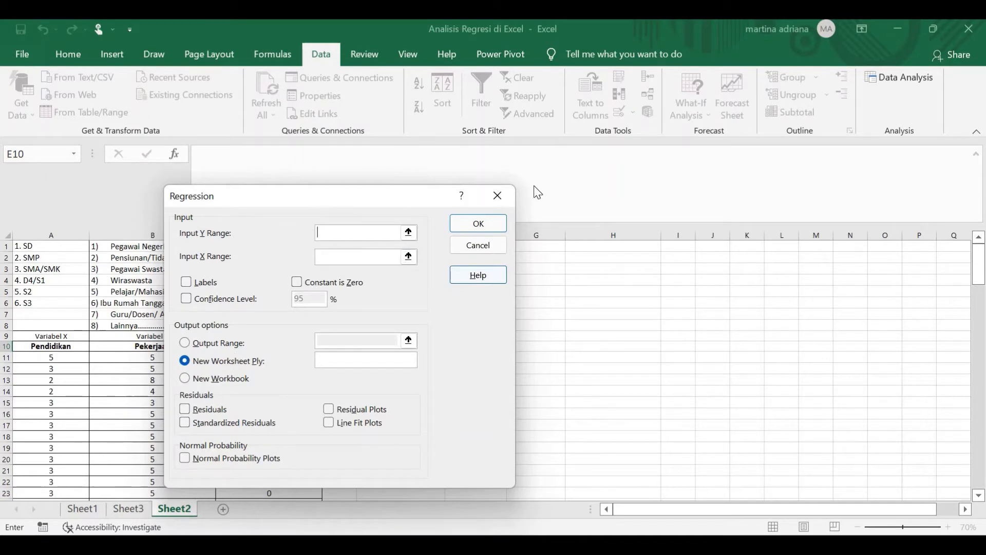
- Set the regression's Input Y Range to the Jumlah Kepemilikan Mobil column, $C$10:$C$118, including its header
{"action": "left_click_drag", "start_coordinate": [322, 200], "coordinate": [616, 185]}
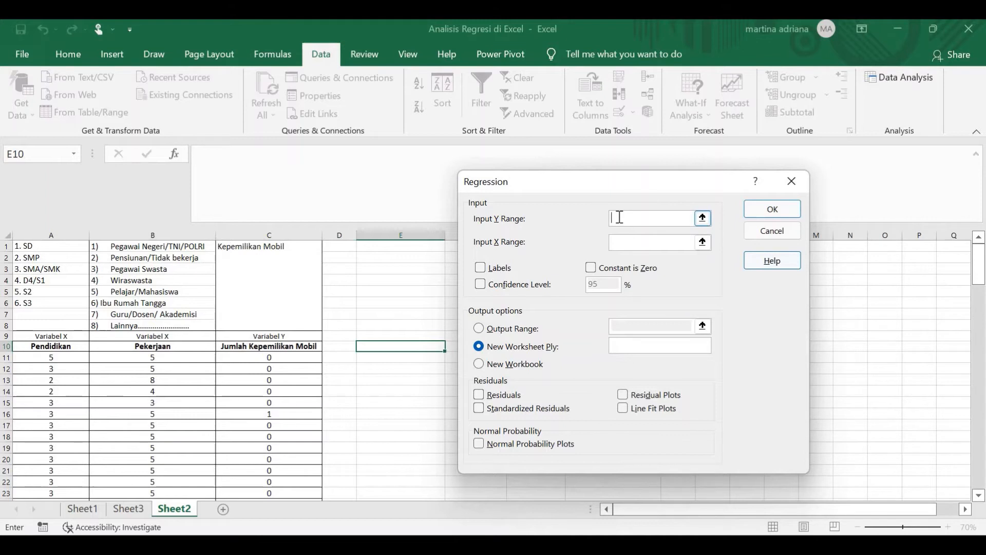
{"action": "left_click", "coordinate": [703, 217]}
{"action": "left_click_drag", "start_coordinate": [282, 345], "coordinate": [270, 481]}
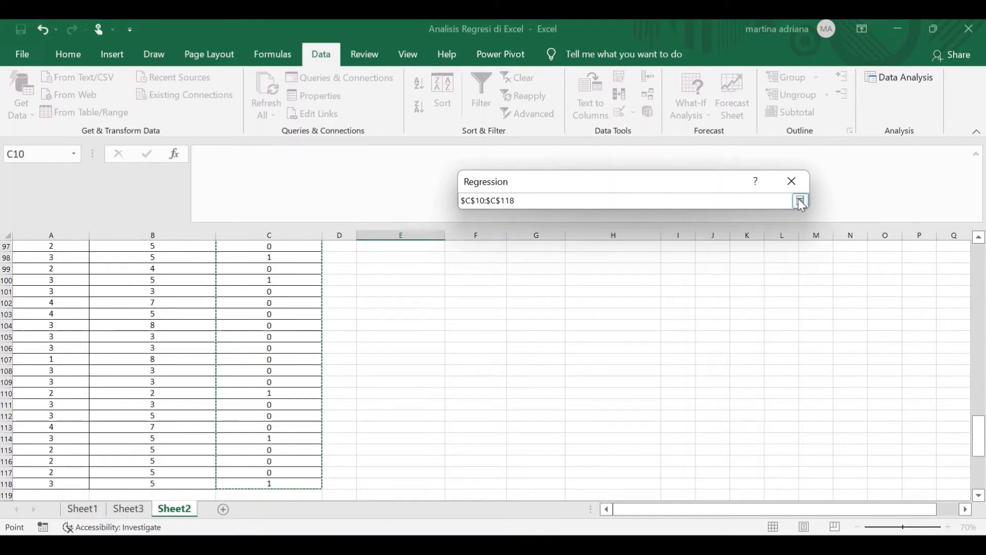
{"action": "left_click", "coordinate": [800, 201]}
- Set the Input X Range to the Pendidikan and Pekerjaan columns, $A$10:$B$118, and enable Labels
{"action": "left_click", "coordinate": [659, 243]}
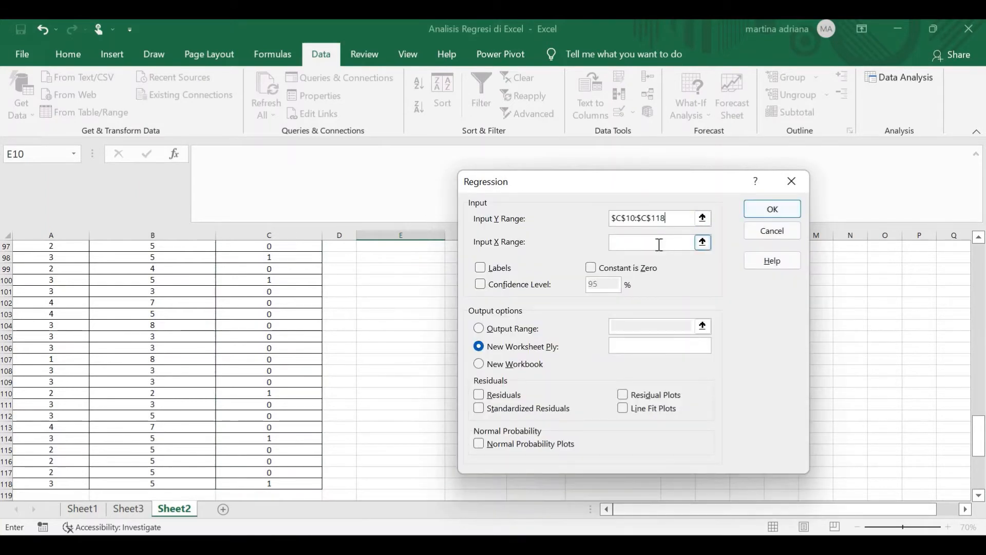
{"action": "scroll", "coordinate": [80, 327], "scroll_direction": "up", "scroll_amount": 6}
{"action": "scroll", "coordinate": [79, 327], "scroll_direction": "up", "scroll_amount": 20}
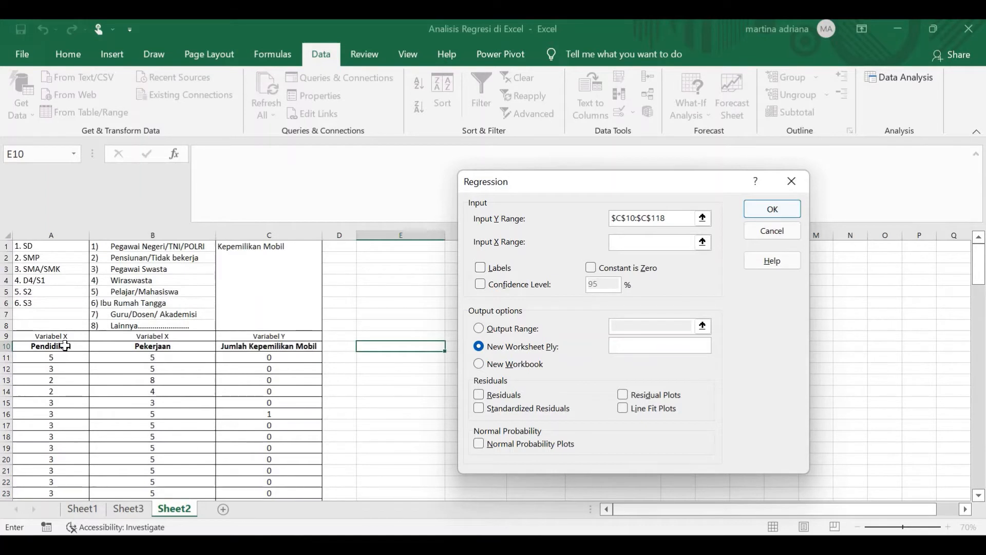
{"action": "left_click_drag", "start_coordinate": [77, 349], "coordinate": [149, 486]}
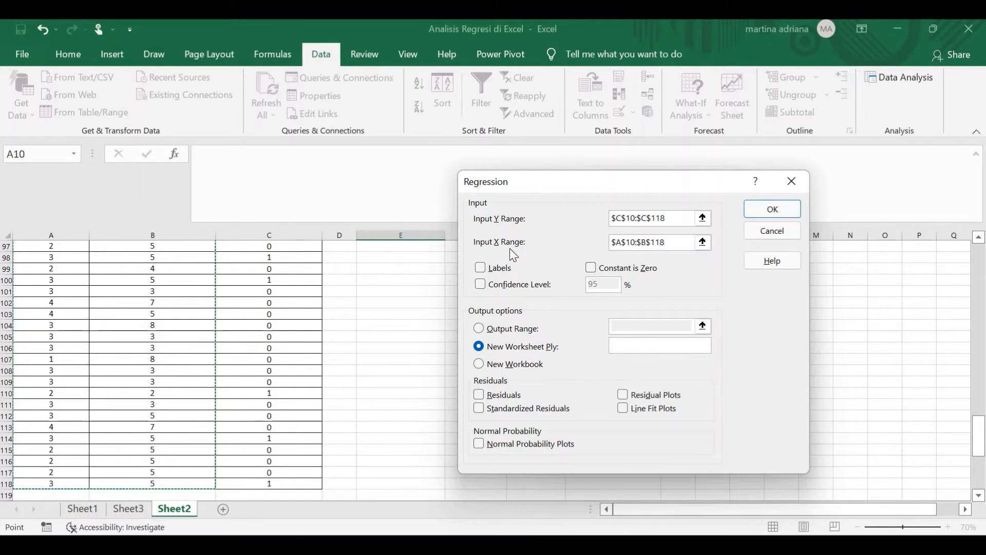
{"action": "left_click", "coordinate": [484, 267]}
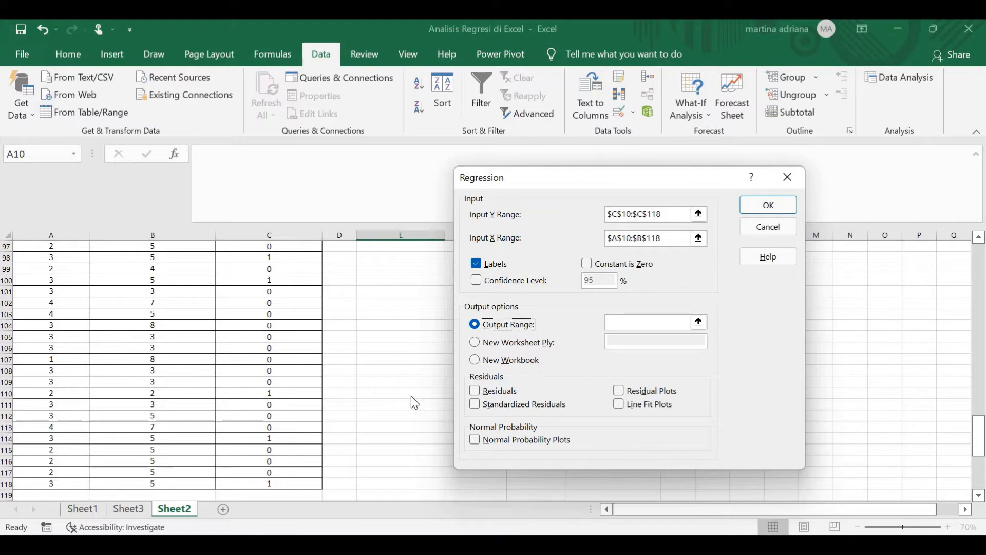
- Direct the regression results to an output range starting at $E$13 on the same sheet and run the analysis
{"action": "left_click", "coordinate": [493, 342]}
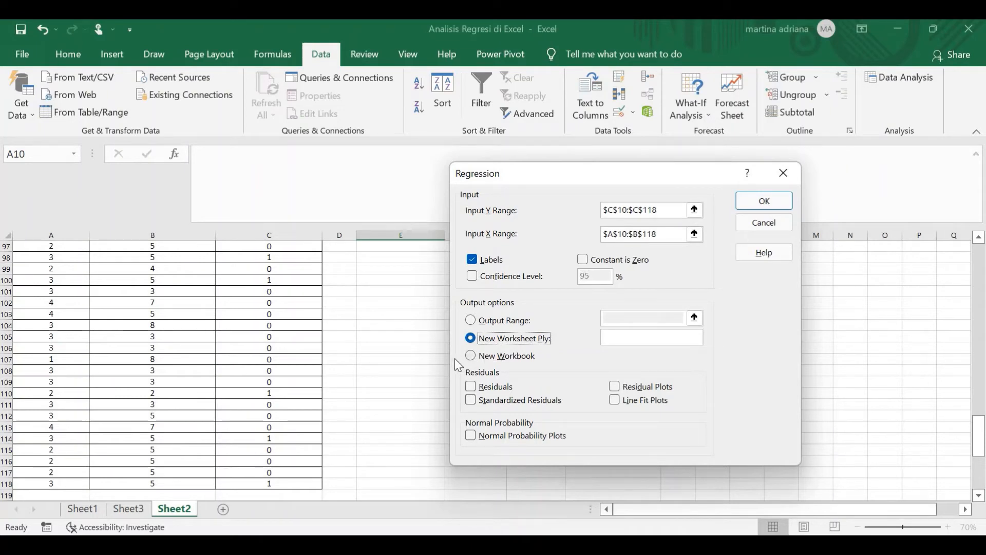
{"action": "left_click", "coordinate": [471, 356]}
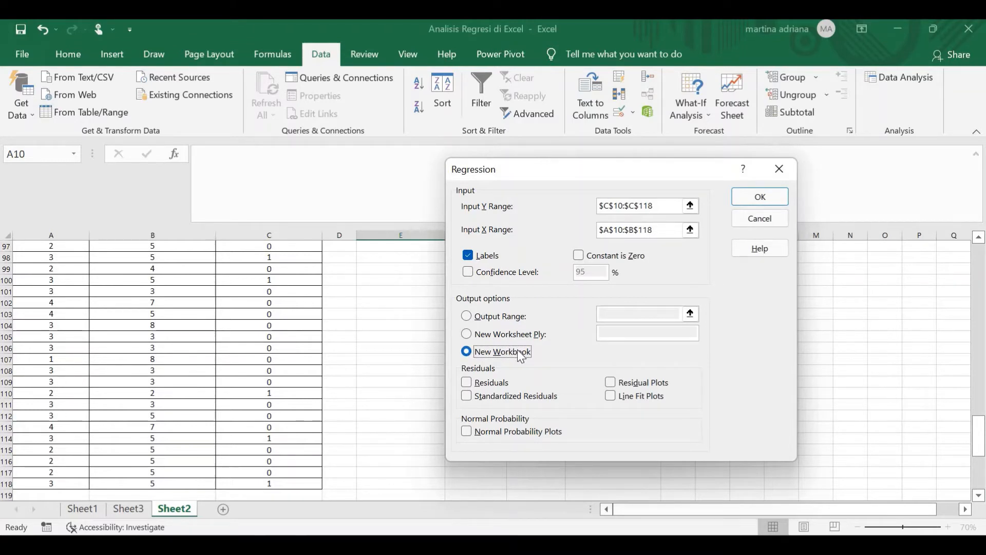
{"action": "left_click", "coordinate": [465, 315]}
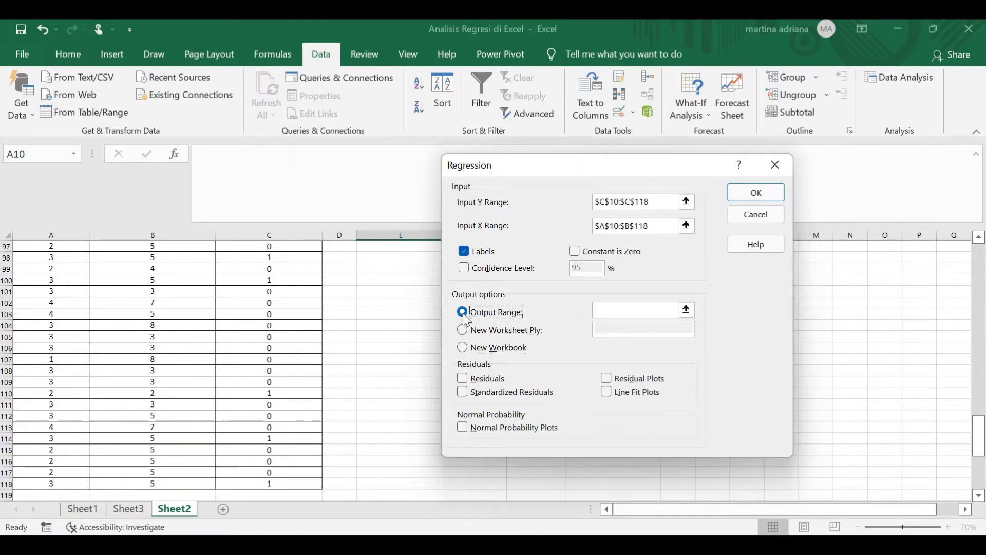
{"action": "left_click", "coordinate": [686, 309]}
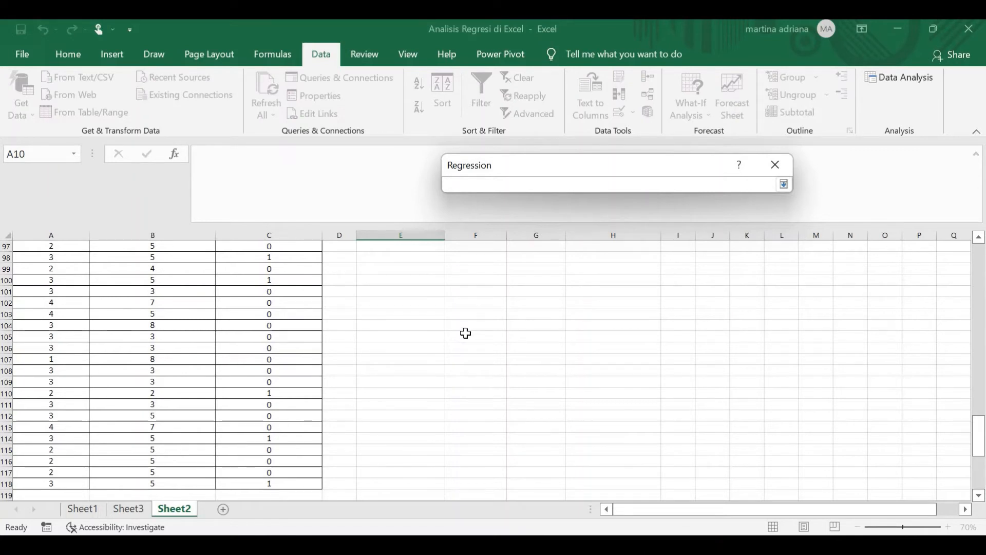
{"action": "scroll", "coordinate": [462, 329], "scroll_direction": "up", "scroll_amount": 20}
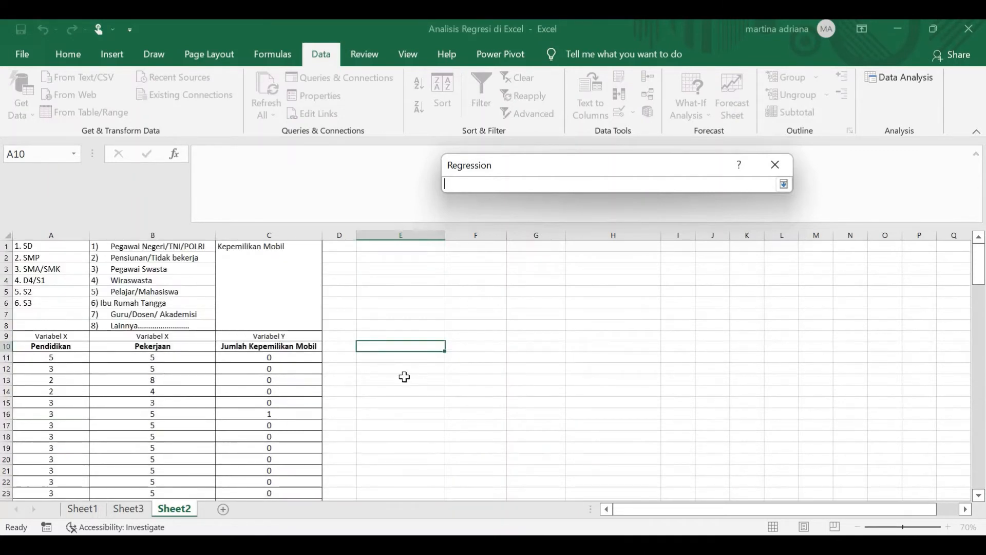
{"action": "left_click", "coordinate": [404, 379]}
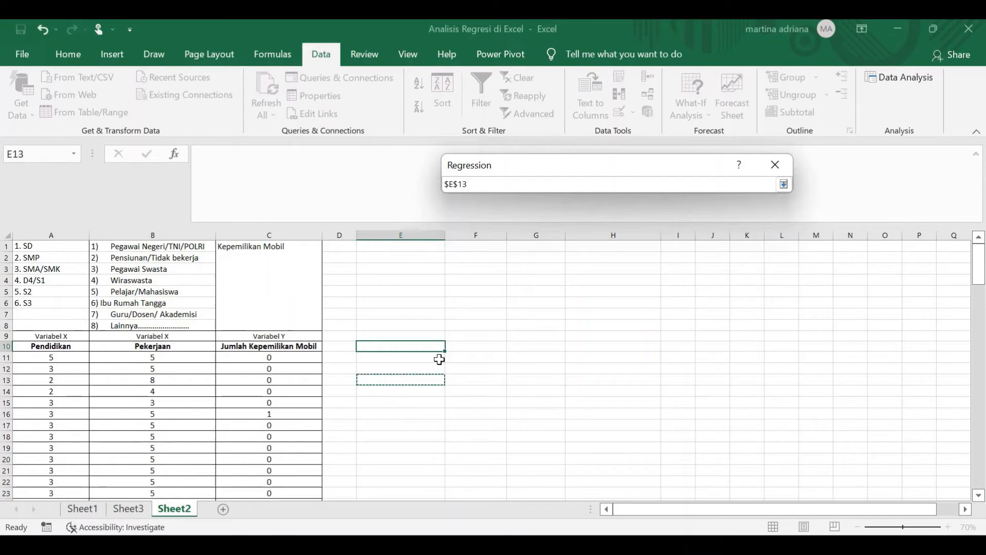
{"action": "left_click", "coordinate": [781, 185]}
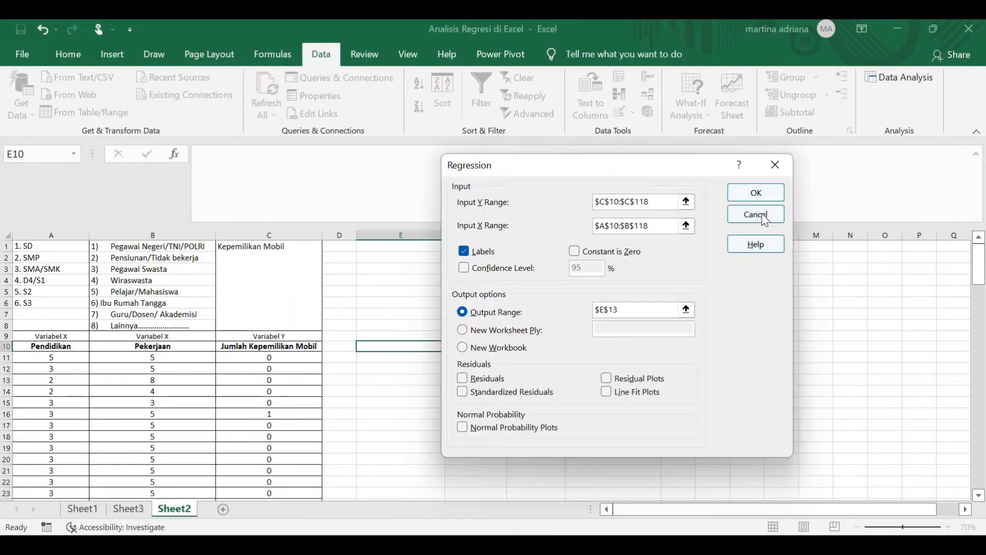
{"action": "left_click", "coordinate": [766, 193]}
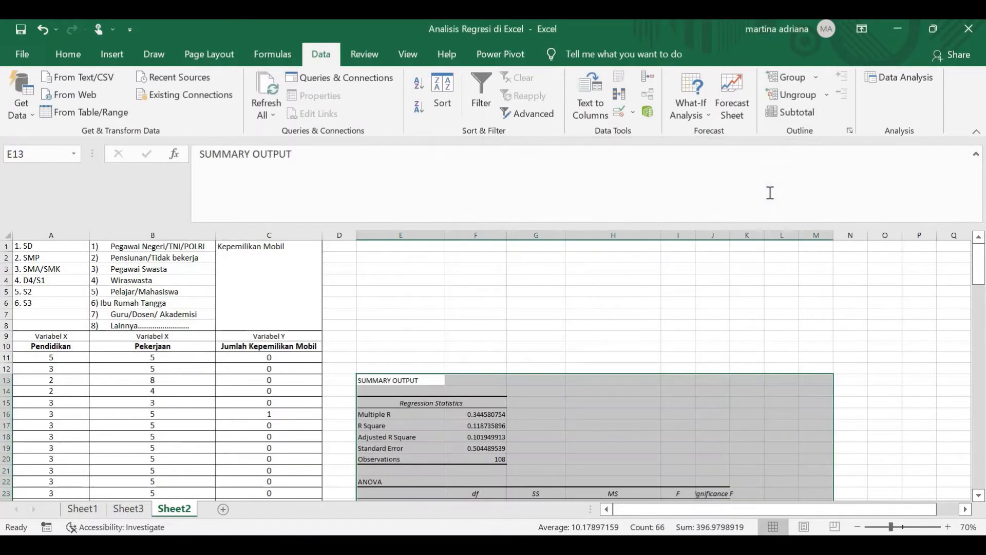
- Look over the three sections of the summary output: Regression Statistics, ANOVA and the coefficients table
{"action": "scroll", "coordinate": [769, 476], "scroll_direction": "down", "scroll_amount": 3}
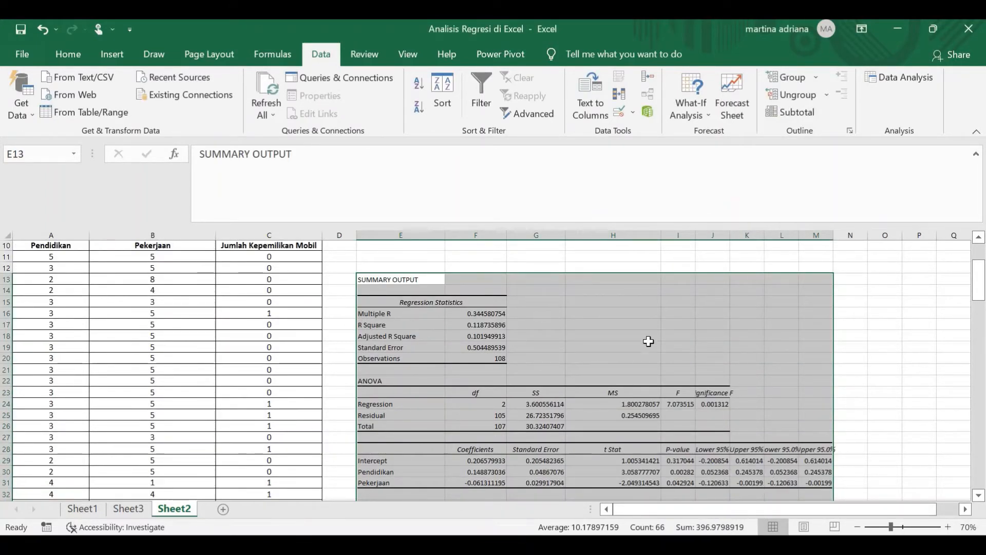
{"action": "left_click", "coordinate": [535, 256]}
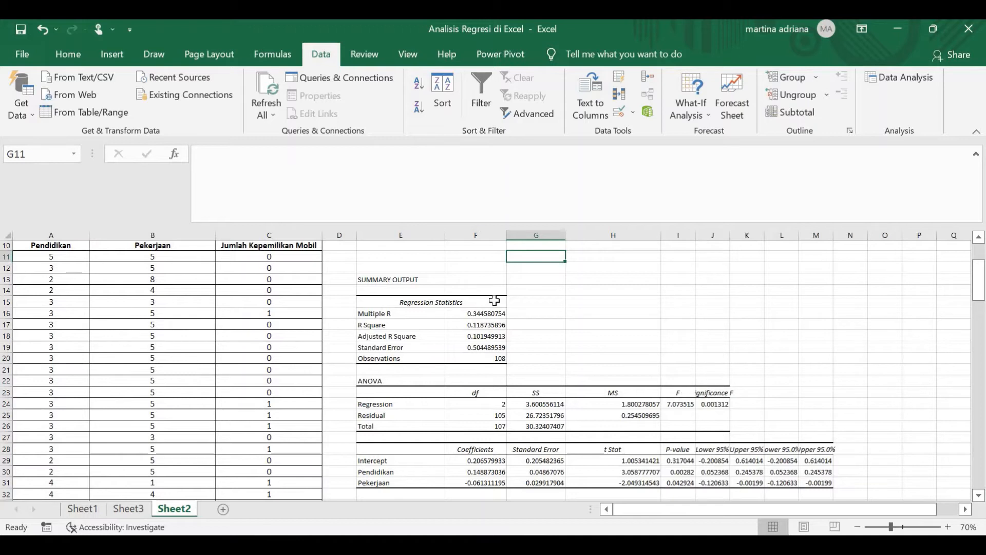
{"action": "left_click_drag", "start_coordinate": [494, 300], "coordinate": [388, 303]}
{"action": "left_click", "coordinate": [390, 302]}
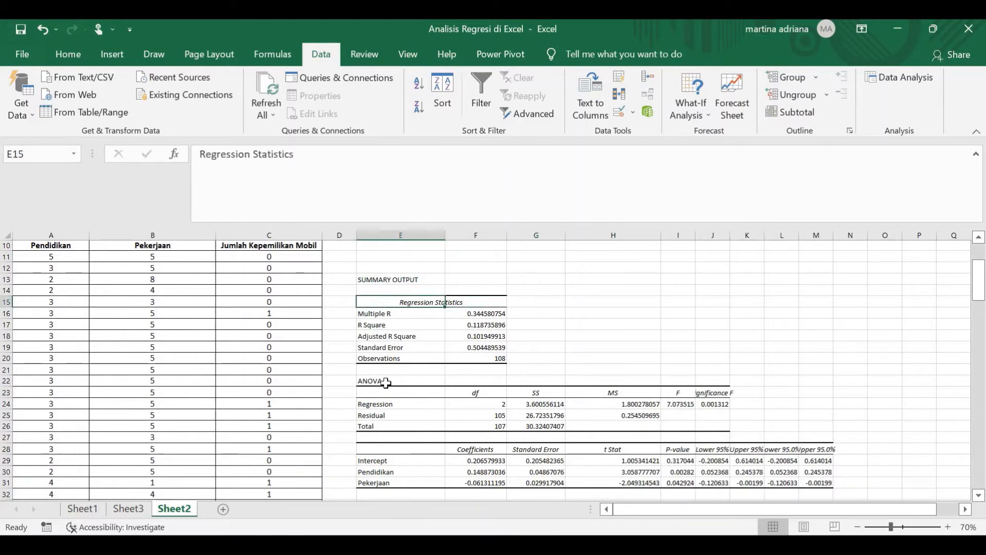
{"action": "left_click", "coordinate": [388, 380]}
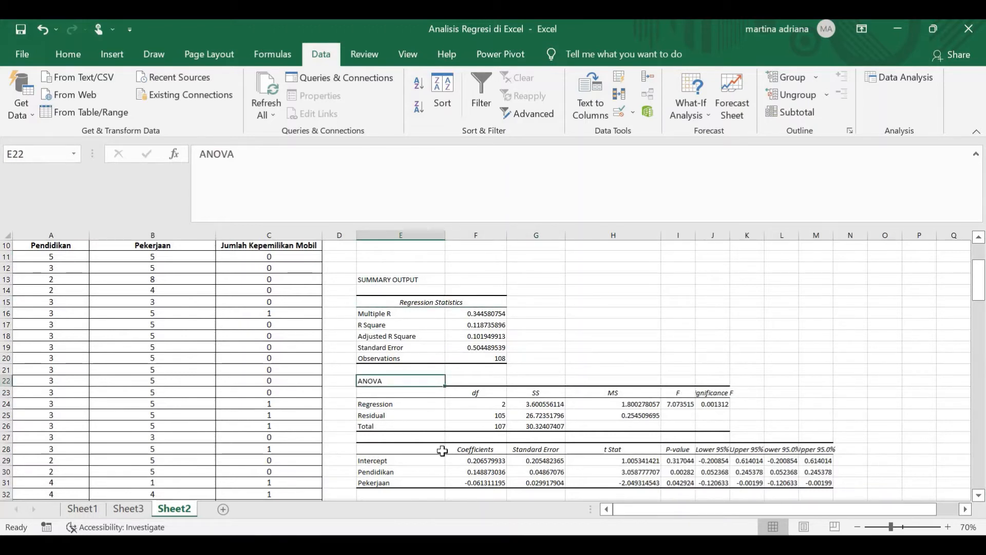
{"action": "left_click", "coordinate": [442, 449]}
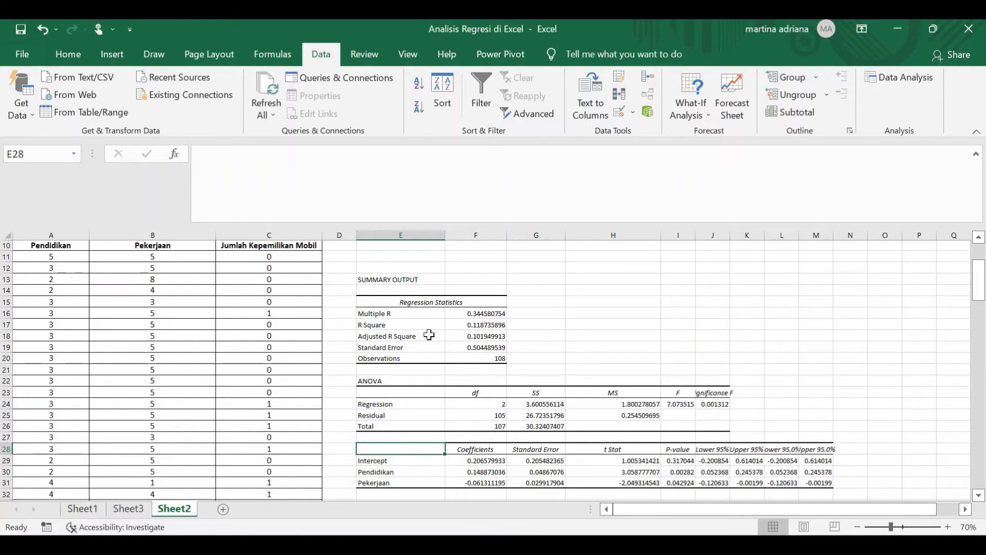
- Examine the Multiple R value in the Regression Statistics to judge the correlation between the variables
{"action": "left_click", "coordinate": [410, 314]}
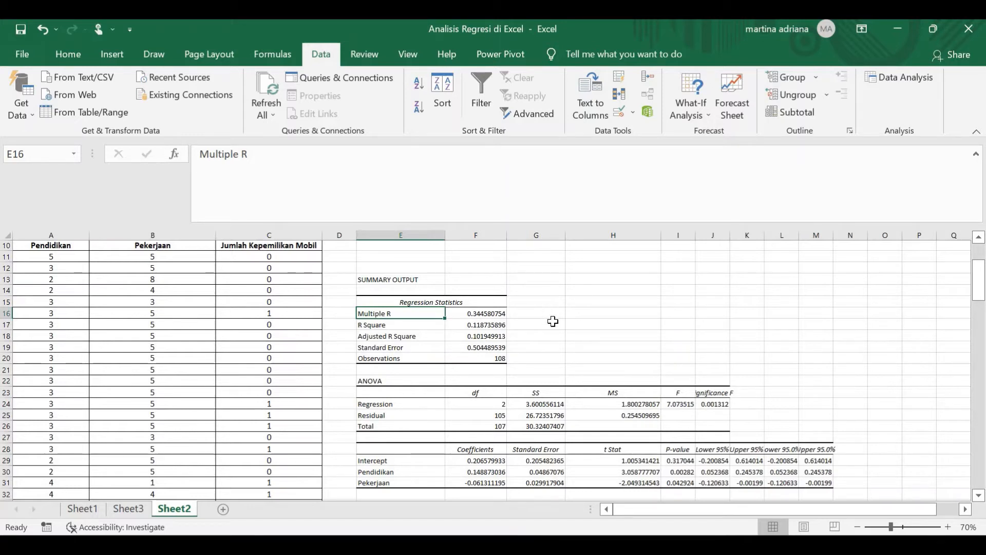
{"action": "key", "text": "Right"}
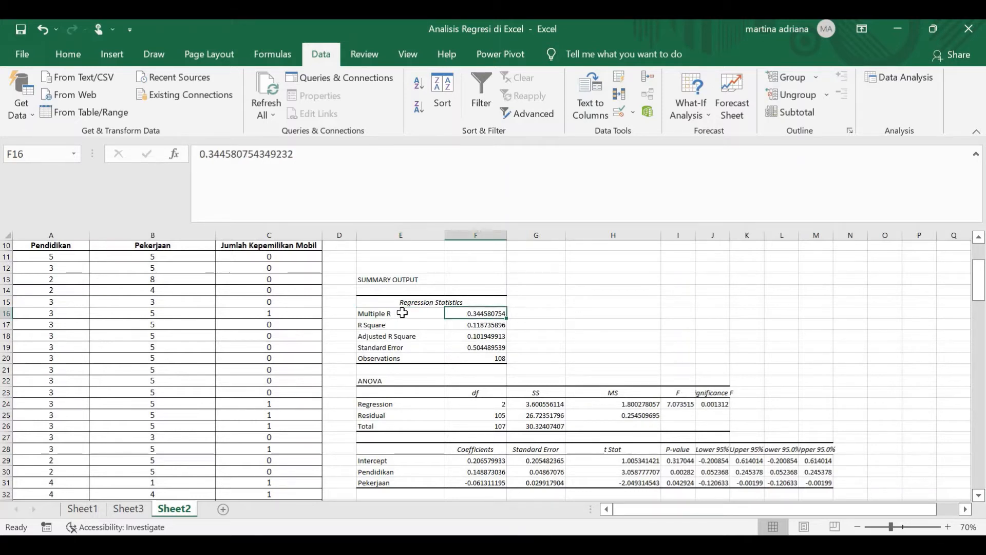
{"action": "left_click", "coordinate": [402, 313]}
{"action": "left_click", "coordinate": [509, 315]}
{"action": "left_click", "coordinate": [501, 313]}
{"action": "left_click", "coordinate": [523, 312]}
- Examine the R Square value in the Regression Statistics to judge how much variation the model explains
{"action": "left_click", "coordinate": [409, 325]}
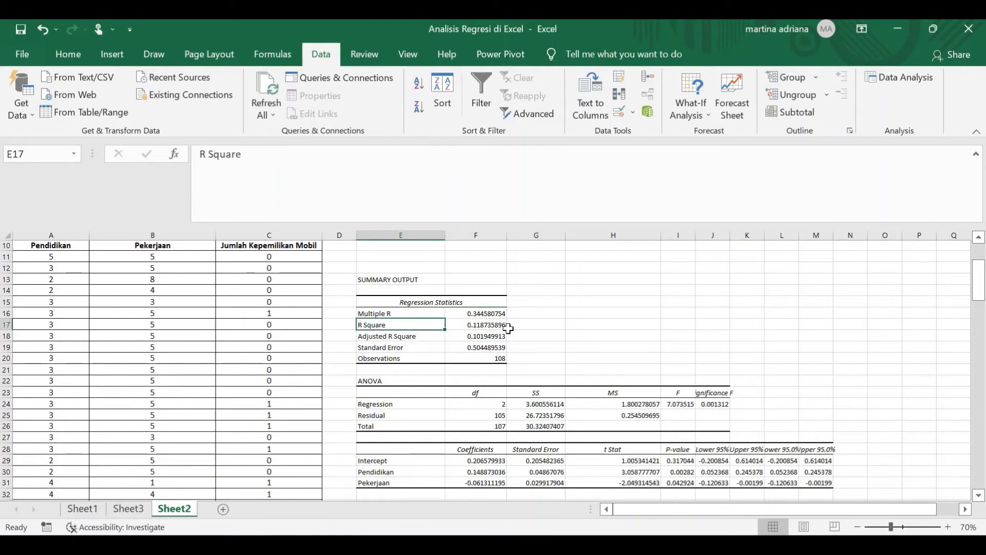
{"action": "left_click", "coordinate": [527, 324]}
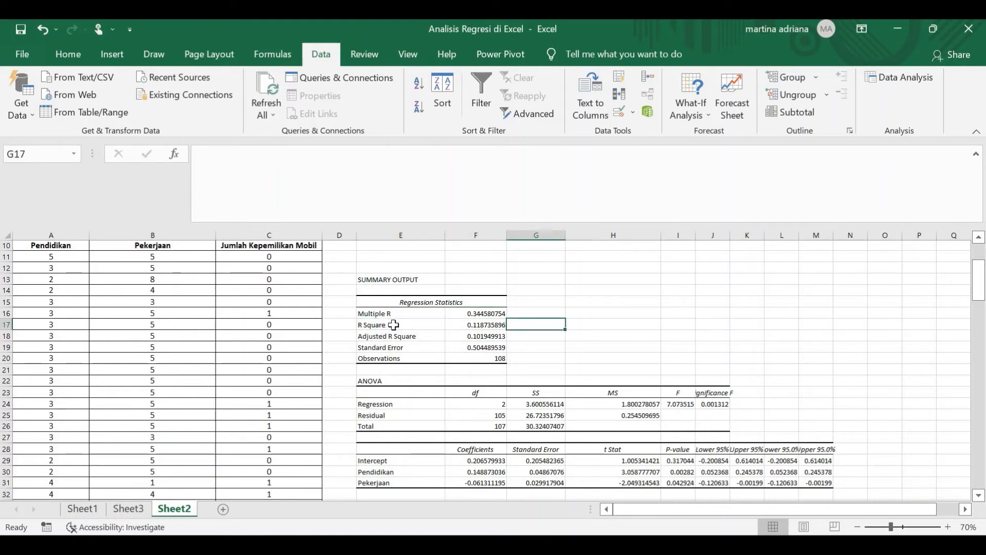
{"action": "left_click", "coordinate": [394, 325]}
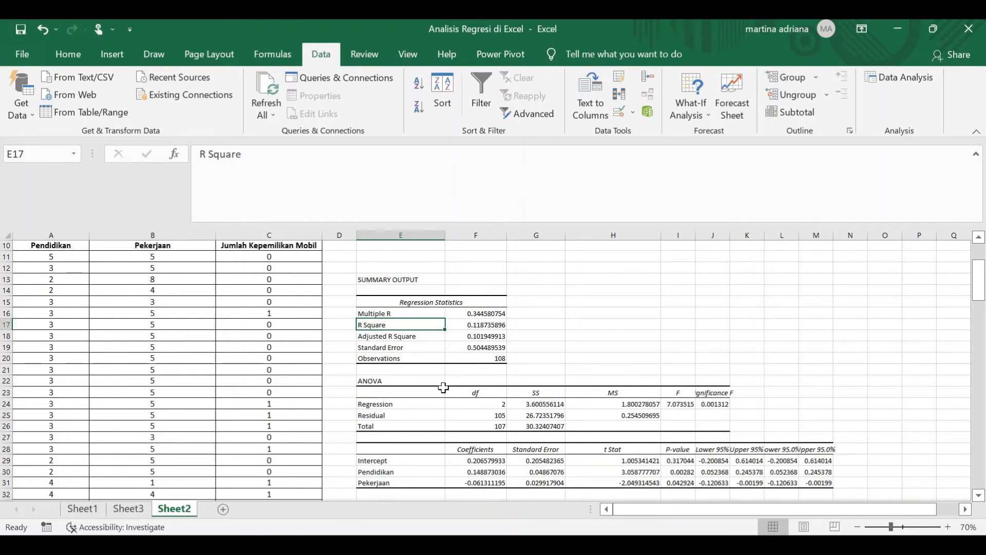
{"action": "left_click", "coordinate": [491, 326]}
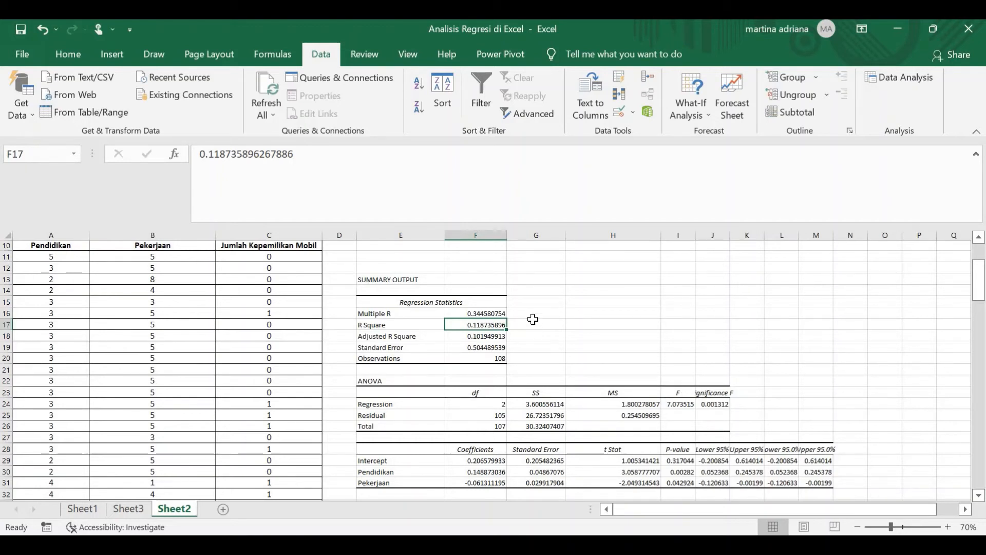
{"action": "left_click", "coordinate": [532, 325]}
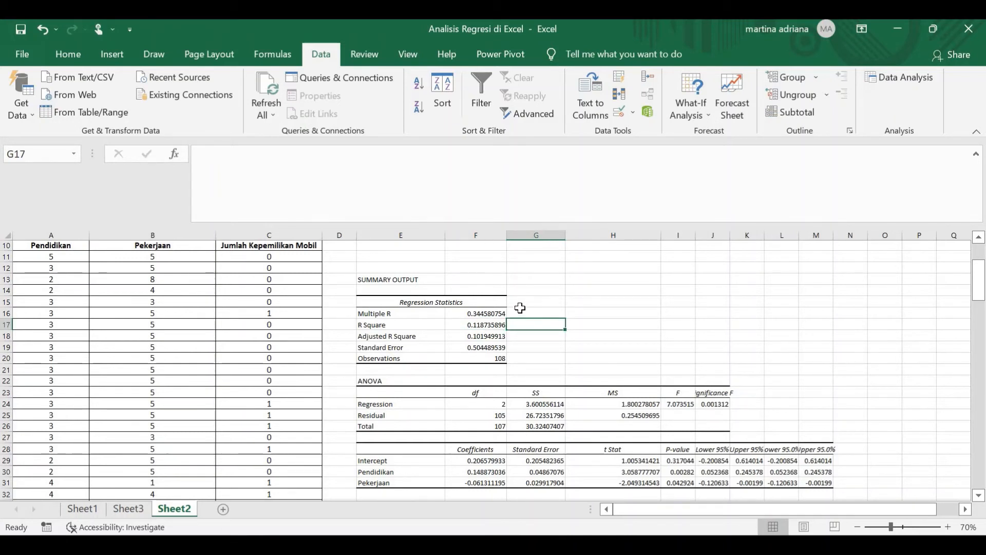
- Examine the Significance F value in the Regression row of the ANOVA table
{"action": "left_click", "coordinate": [396, 381]}
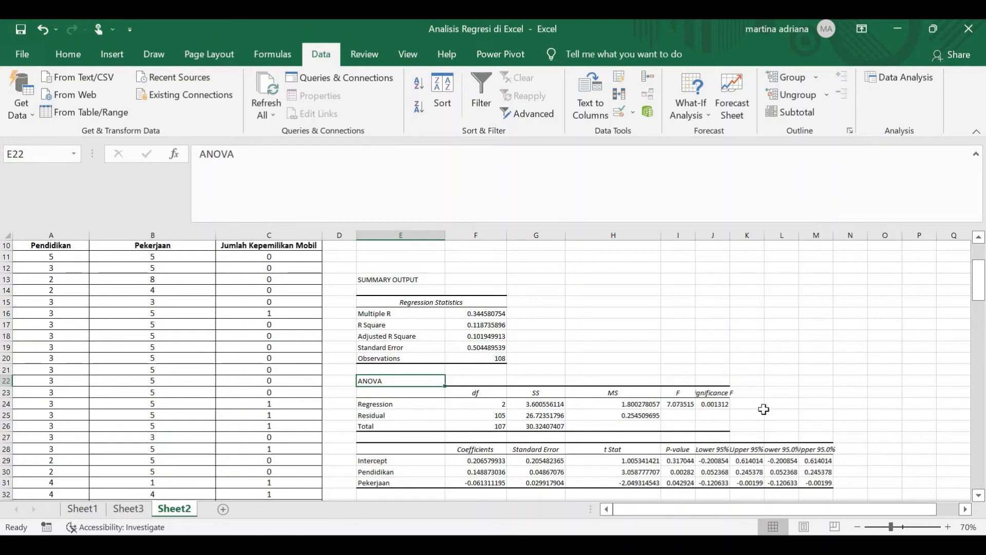
{"action": "left_click", "coordinate": [722, 392]}
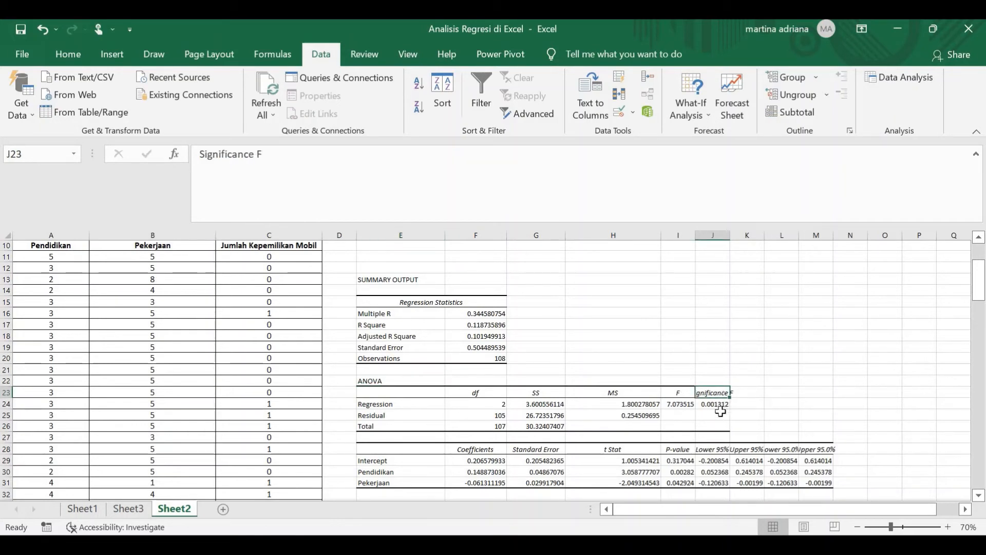
{"action": "left_click", "coordinate": [722, 406]}
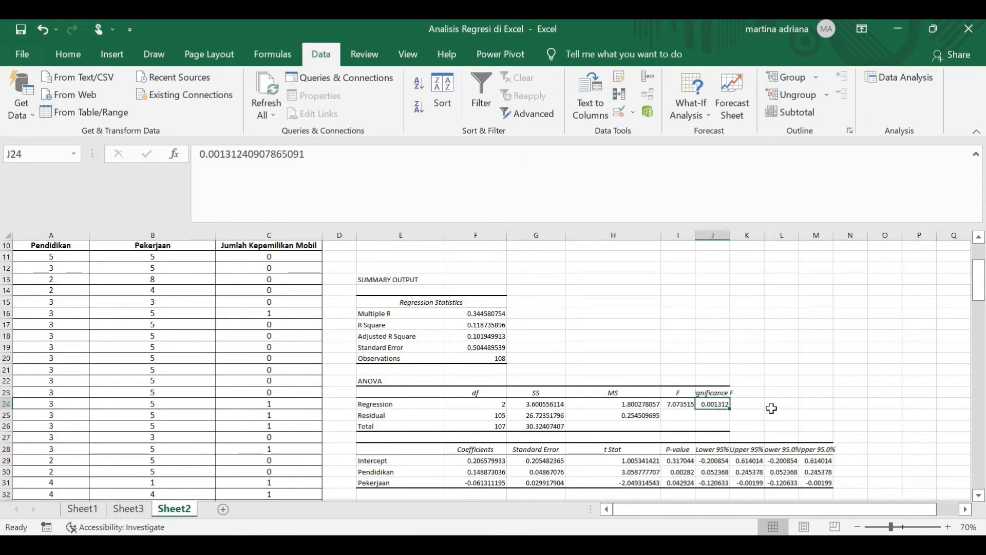
{"action": "left_click", "coordinate": [732, 415]}
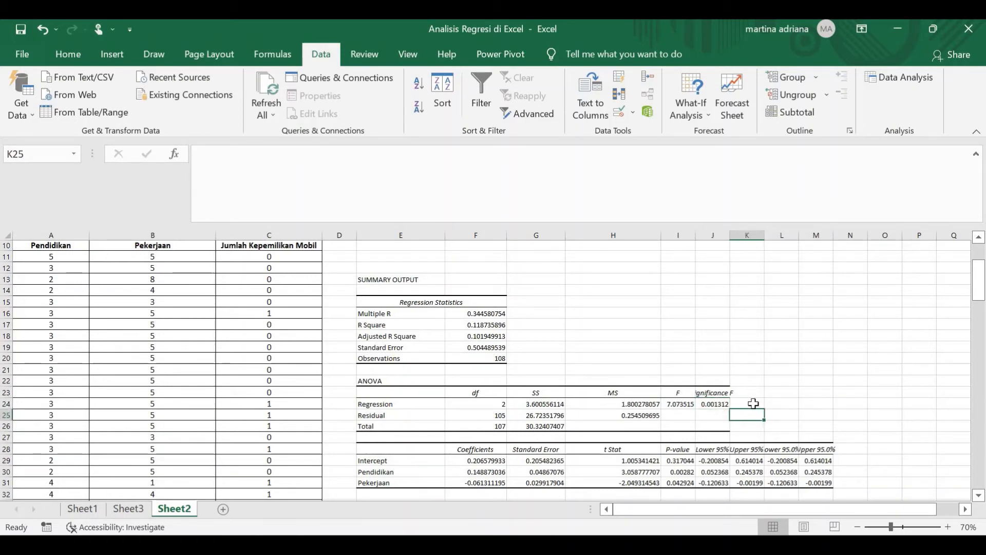
{"action": "left_click", "coordinate": [740, 403]}
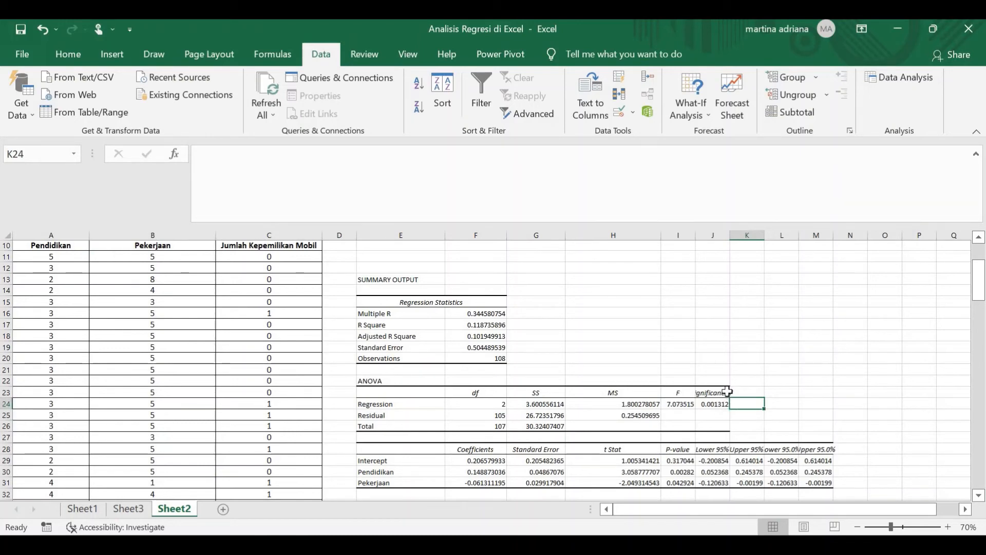
- Examine the coefficients of Pendidikan and Pekerjaan in the coefficients table to judge the direction of each variable's effect
{"action": "scroll", "coordinate": [725, 392], "scroll_direction": "down", "scroll_amount": 1}
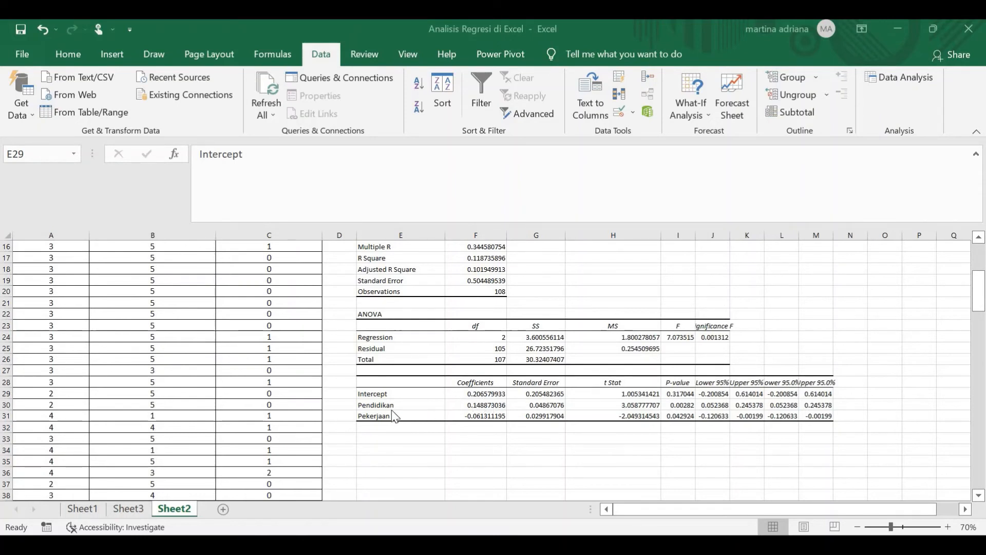
{"action": "left_click", "coordinate": [458, 409]}
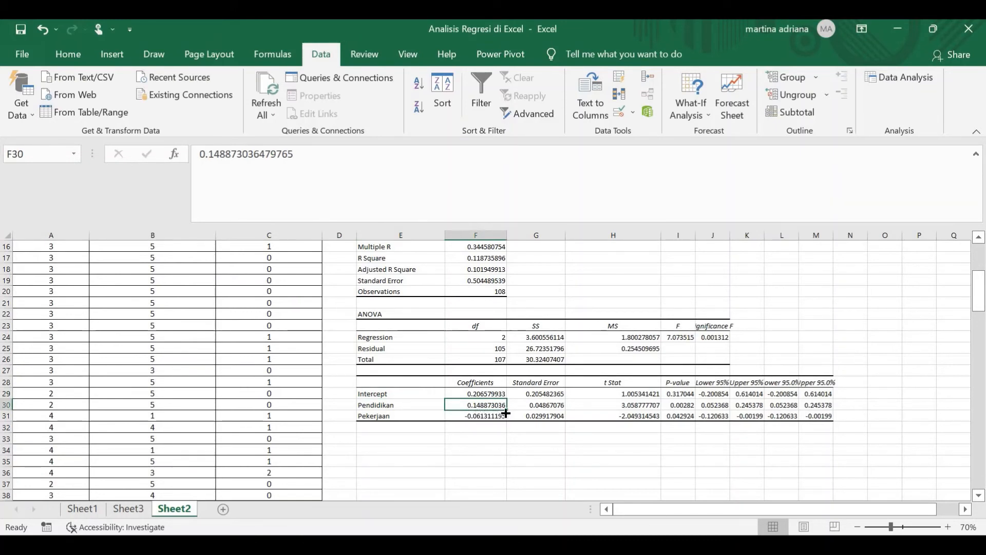
{"action": "left_click", "coordinate": [402, 416]}
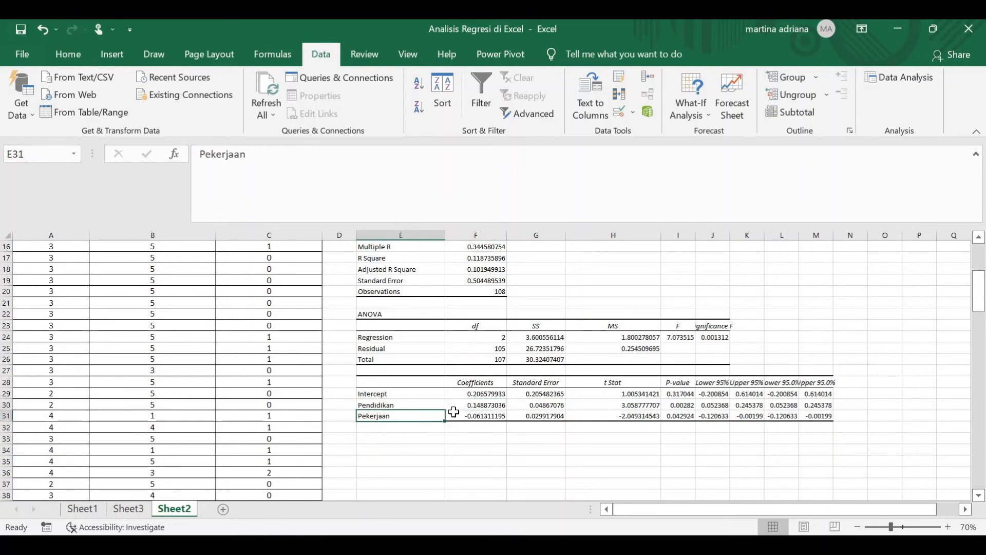
{"action": "left_click", "coordinate": [455, 417]}
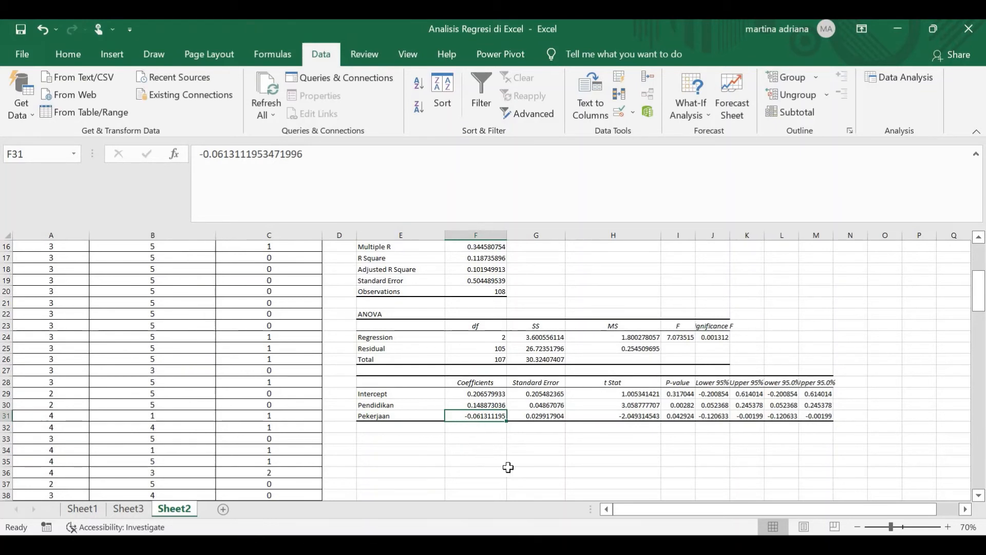
{"action": "left_click", "coordinate": [401, 414]}
{"action": "left_click", "coordinate": [437, 406]}
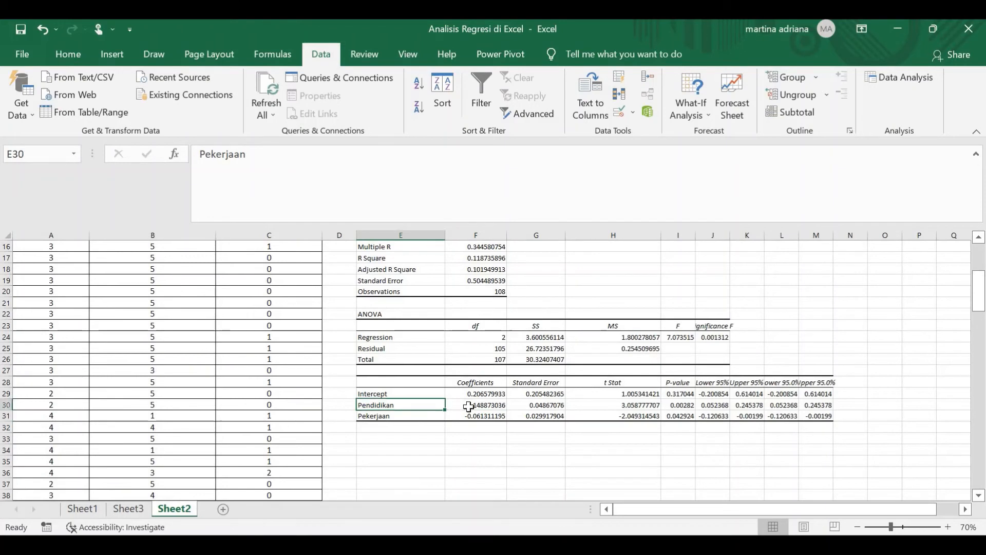
{"action": "left_click", "coordinate": [481, 406]}
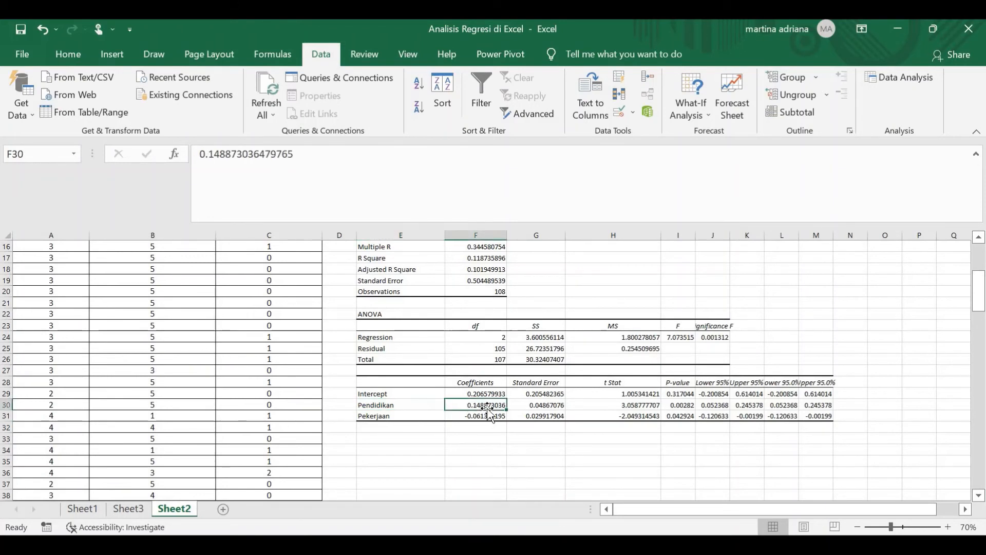
{"action": "left_click", "coordinate": [417, 406]}
{"action": "left_click", "coordinate": [425, 416]}
{"action": "left_click", "coordinate": [487, 409]}
{"action": "left_click", "coordinate": [490, 417]}
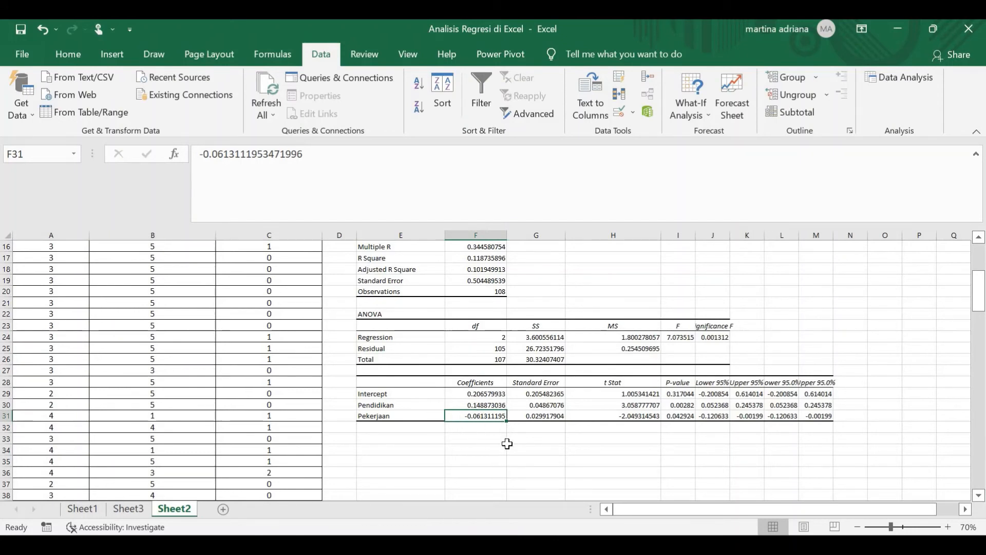
- Look over the P-value column of the coefficients table, starting with the Intercept row
{"action": "left_click", "coordinate": [677, 394]}
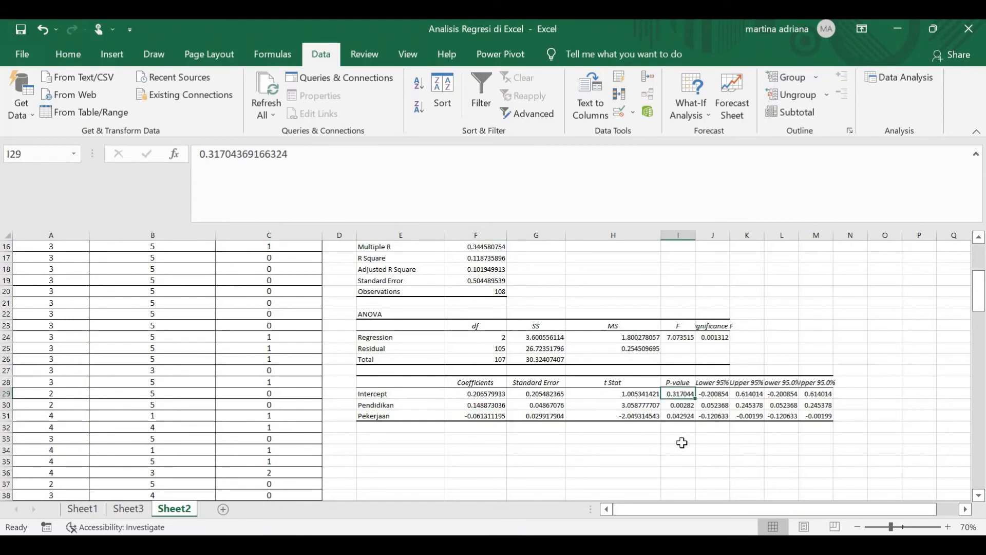
{"action": "left_click", "coordinate": [686, 440]}
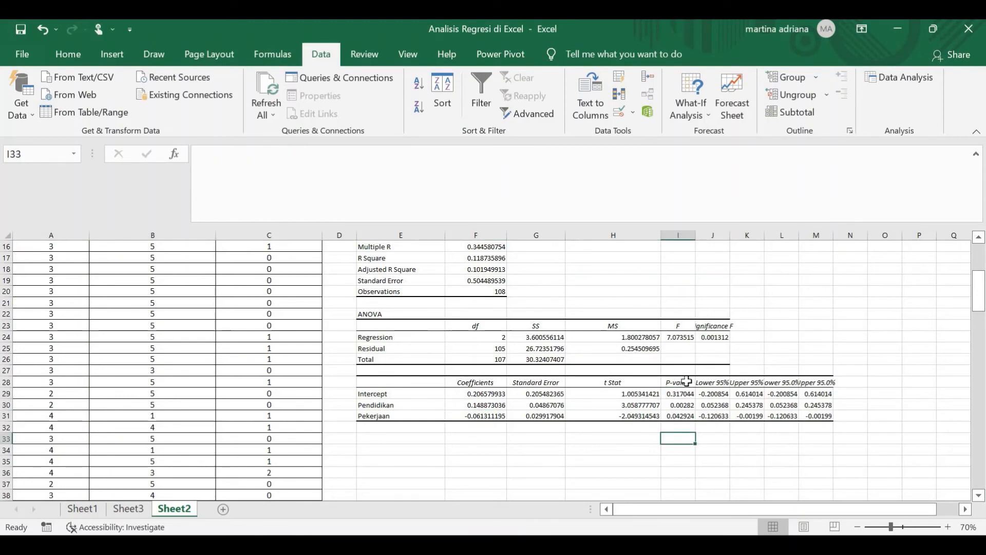
{"action": "left_click", "coordinate": [691, 382]}
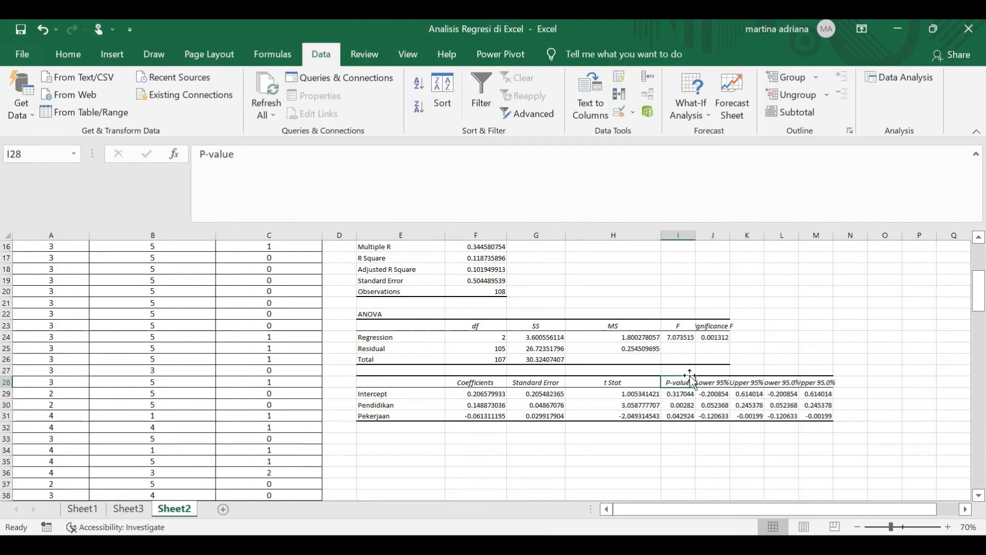
{"action": "left_click", "coordinate": [728, 362]}
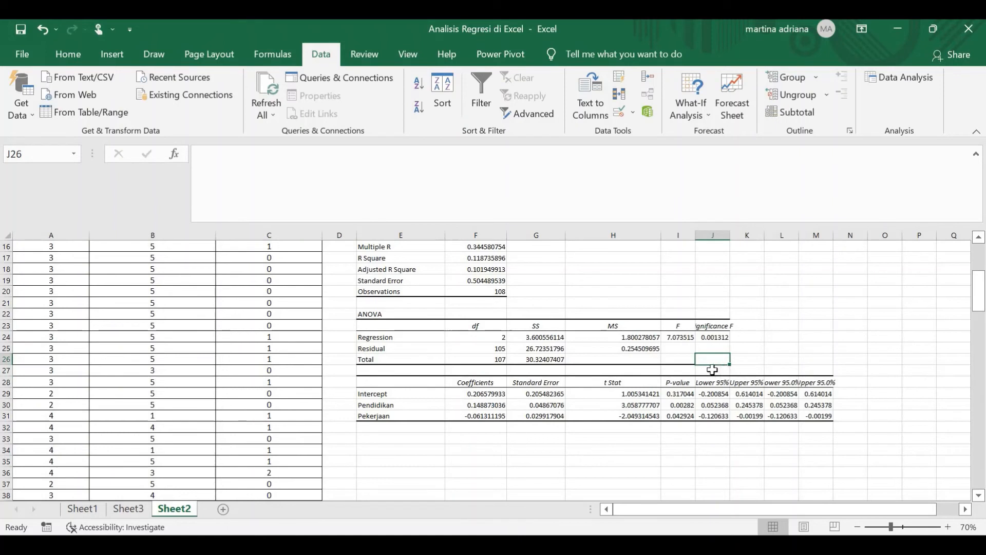
{"action": "left_click", "coordinate": [712, 438]}
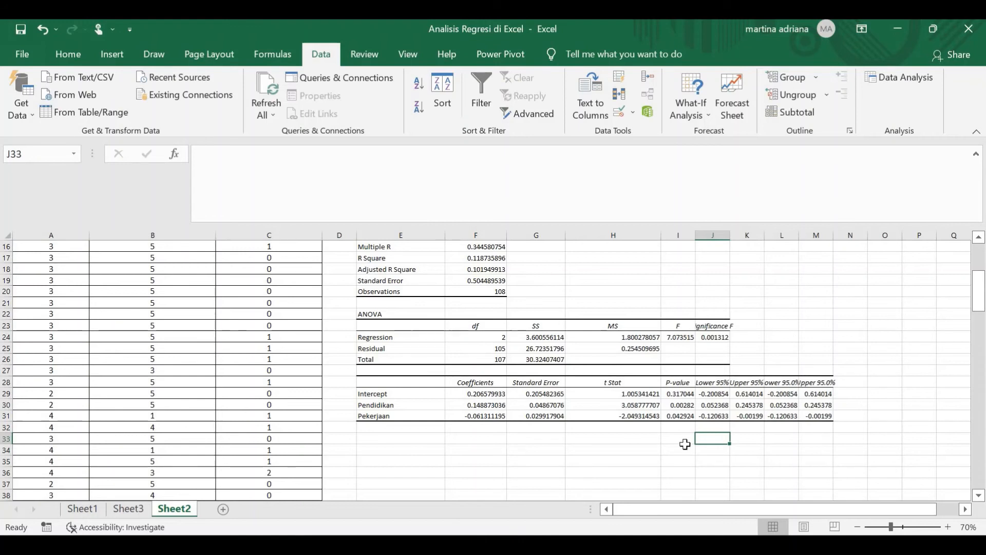
- Examine the P-values of Pendidikan and Pekerjaan to judge the significance of each independent variable
{"action": "left_click", "coordinate": [689, 406]}
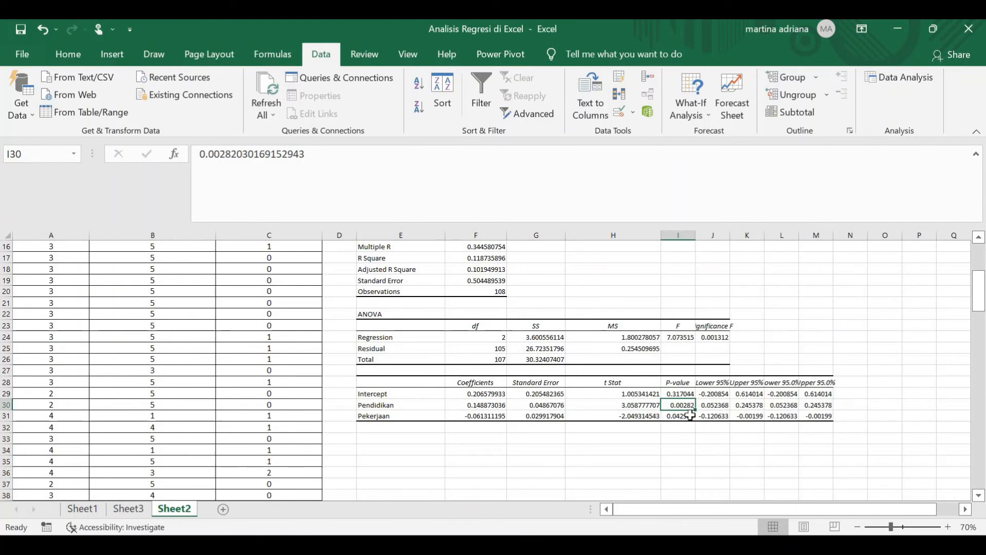
{"action": "left_click", "coordinate": [689, 415]}
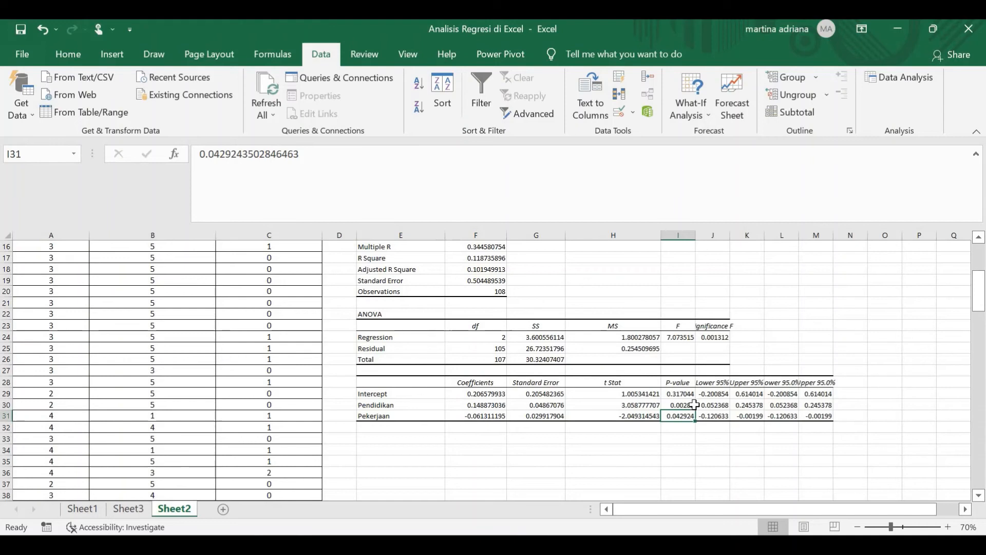
{"action": "left_click", "coordinate": [693, 405]}
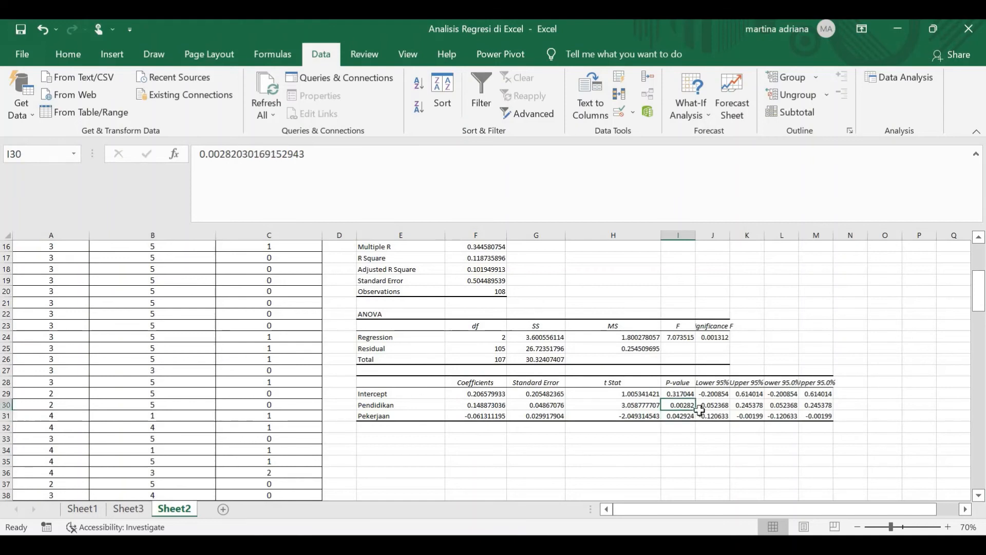
{"action": "left_click", "coordinate": [687, 416]}
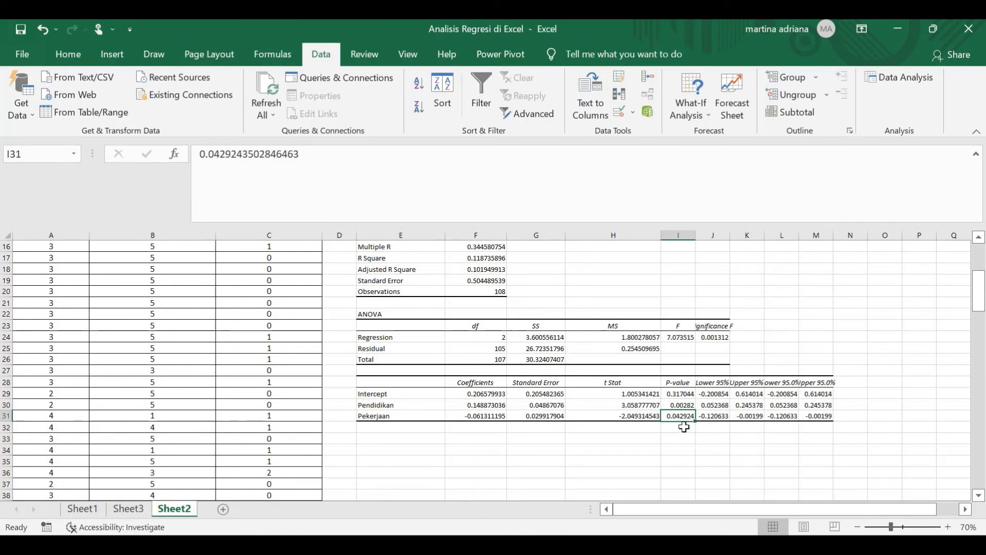
{"action": "left_click", "coordinate": [667, 440]}
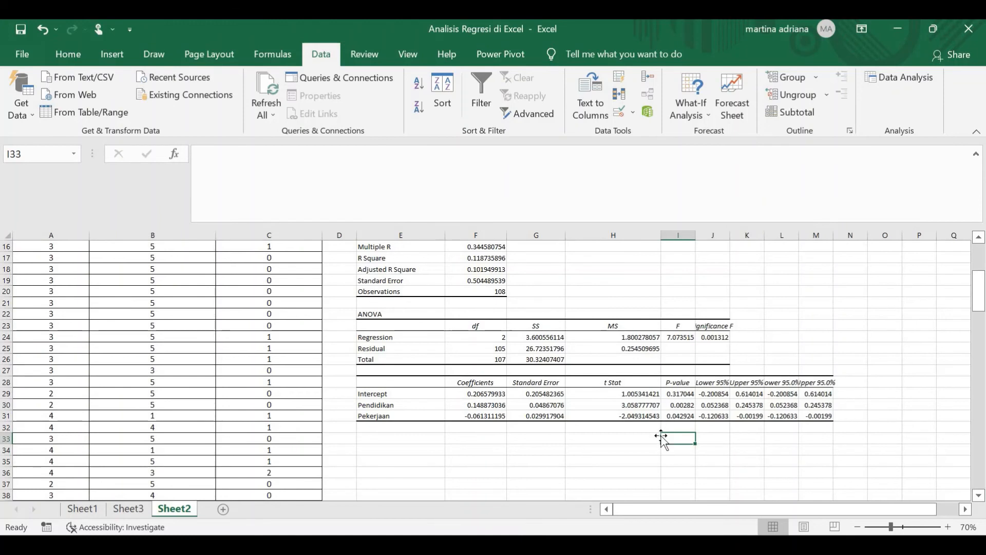
- Write the regression equation Y = 0.206 + 0.148X1 - 0.061X2 in cell E34 below the coefficients table
{"action": "left_click", "coordinate": [399, 451]}
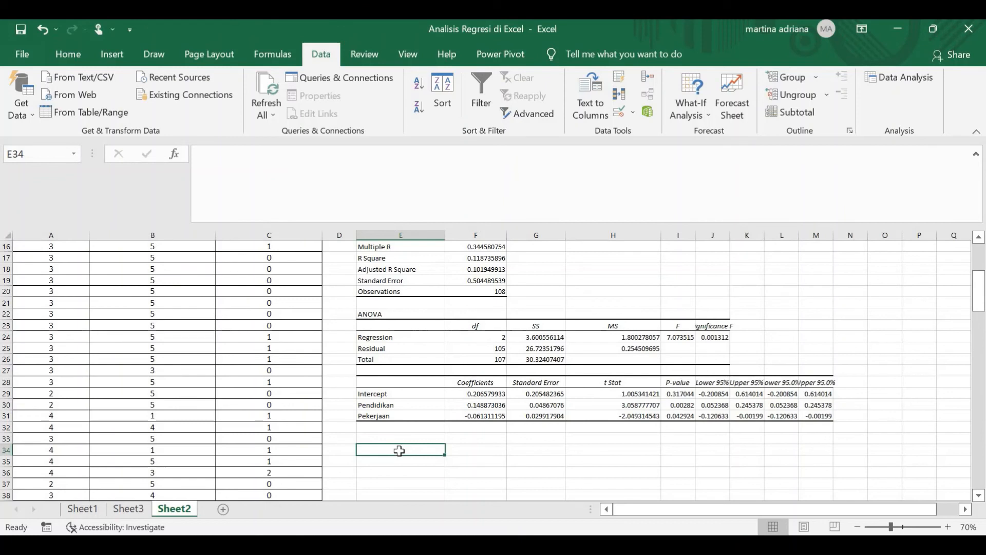
{"action": "type", "text": "Y ="}
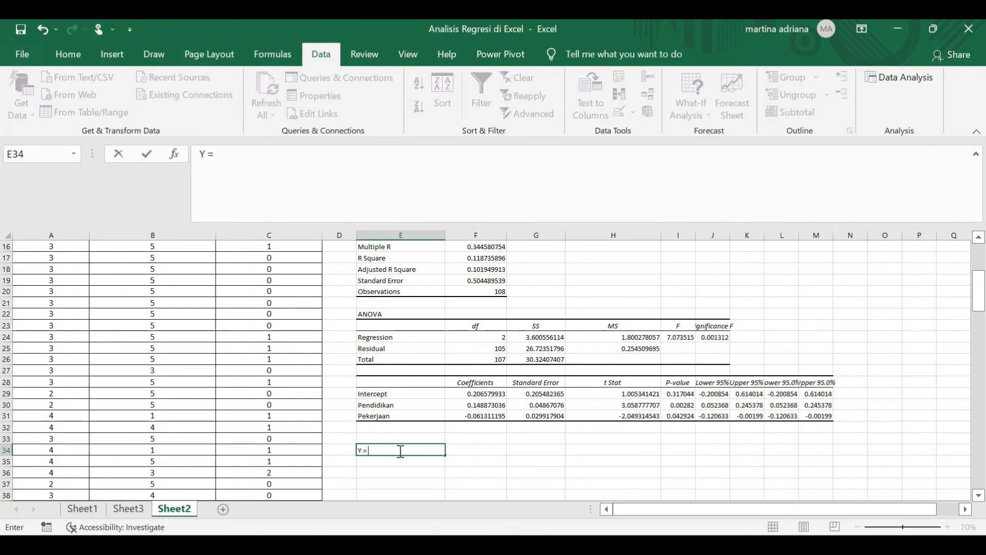
{"action": "type", "text": " 0.206 + 0.14"}
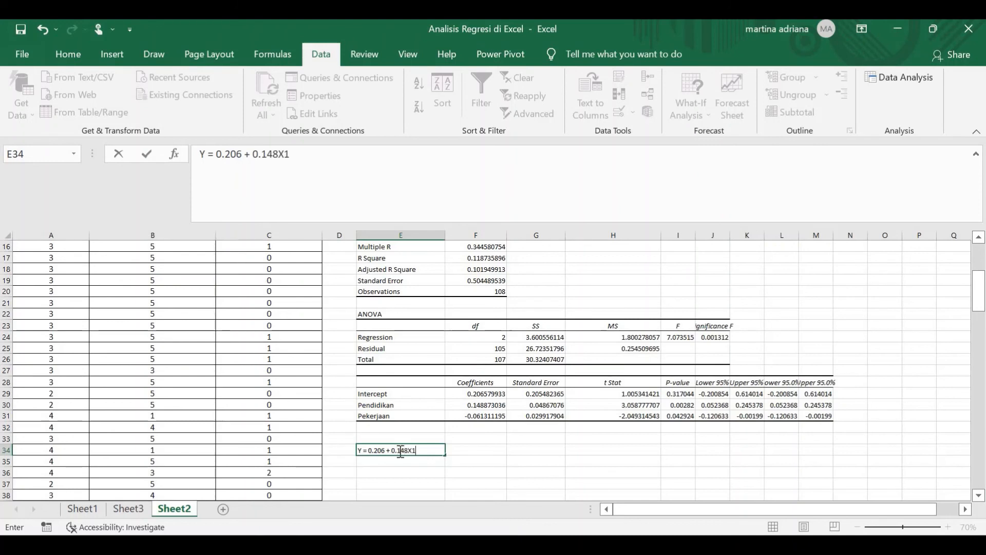
{"action": "type", "text": "8X1 - 0.061X2"}
{"action": "left_click", "coordinate": [557, 461]}
- Compare the regression equation in E34 with the variable names in the coefficients table
{"action": "left_click", "coordinate": [404, 450]}
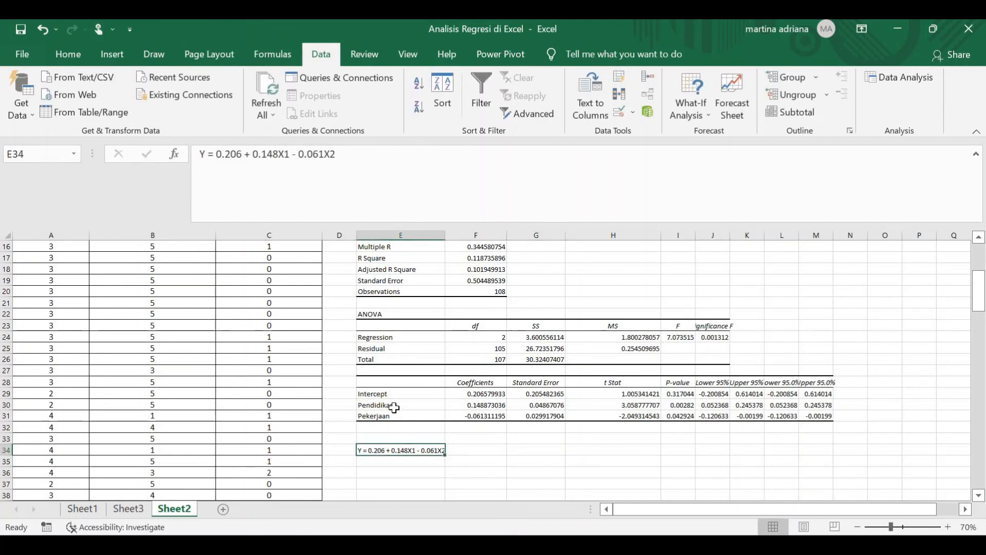
{"action": "left_click", "coordinate": [386, 415]}
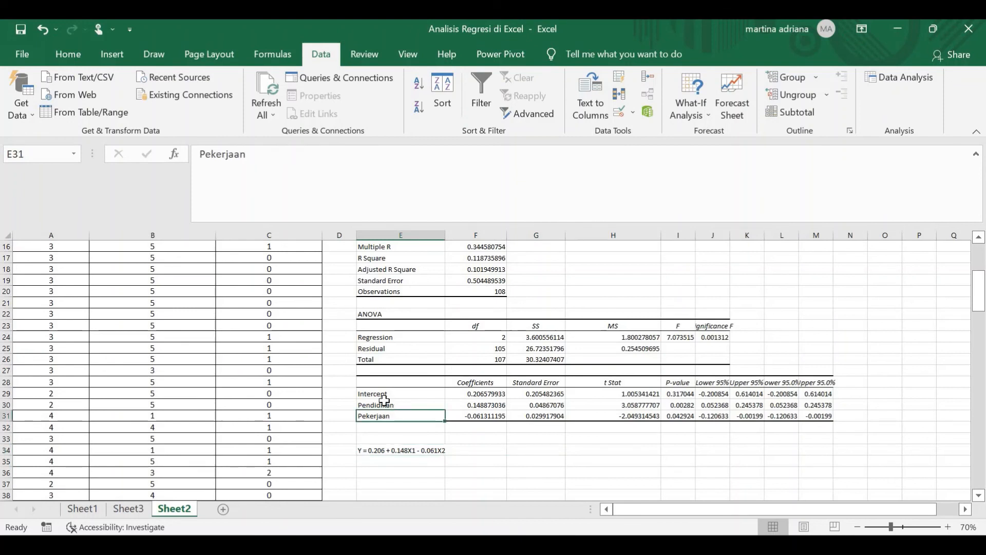
{"action": "left_click", "coordinate": [360, 452]}
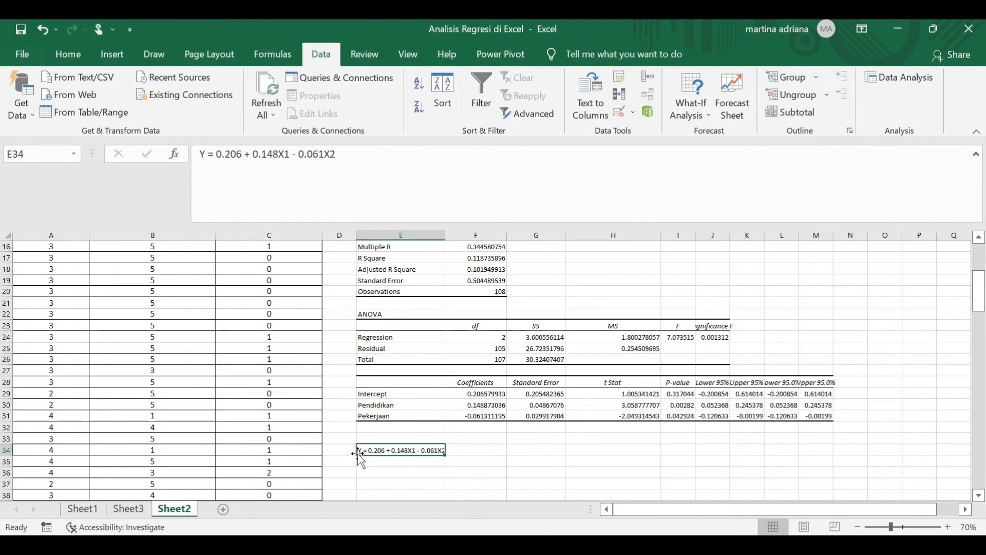
{"action": "left_click", "coordinate": [380, 418]}
{"action": "left_click", "coordinate": [523, 463]}
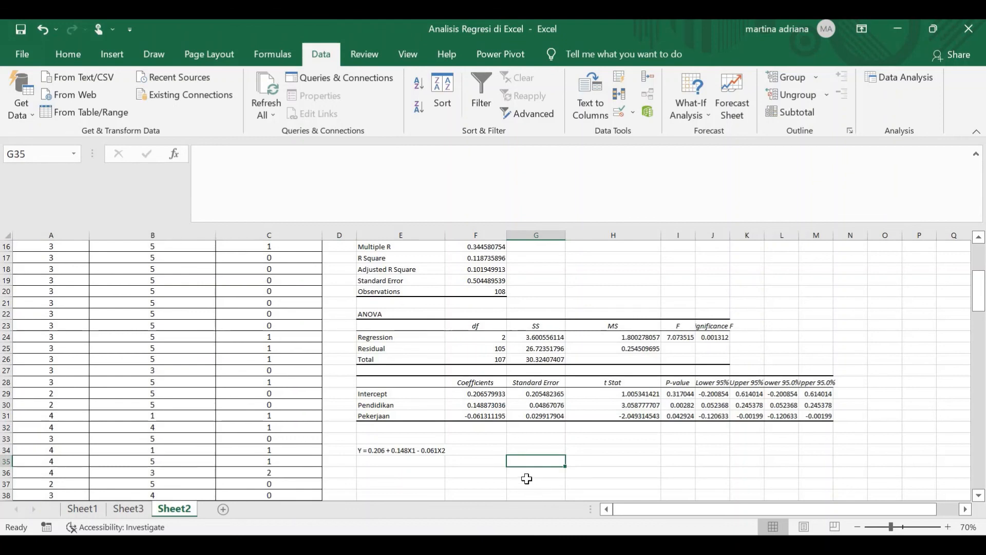
{"action": "left_click", "coordinate": [468, 476]}
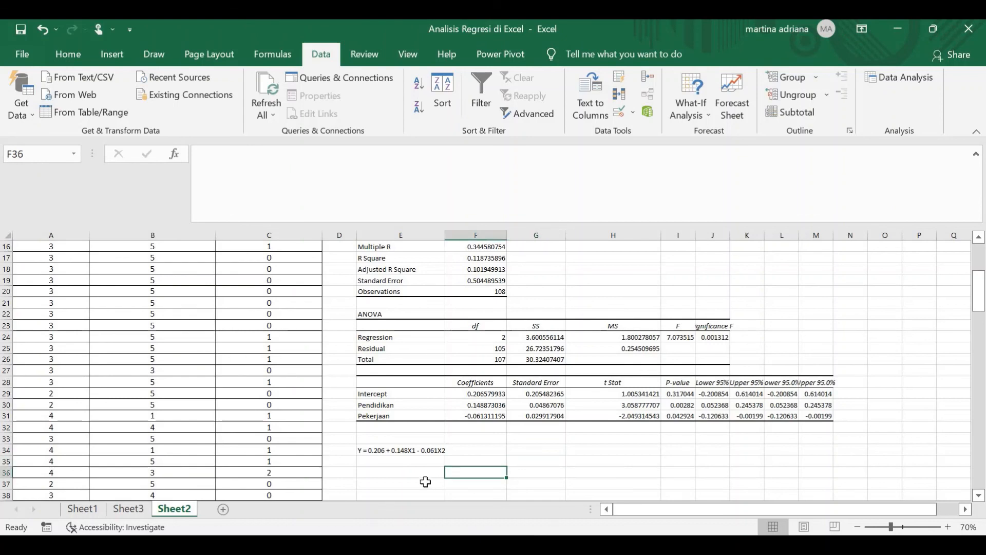
{"action": "left_click", "coordinate": [423, 475]}
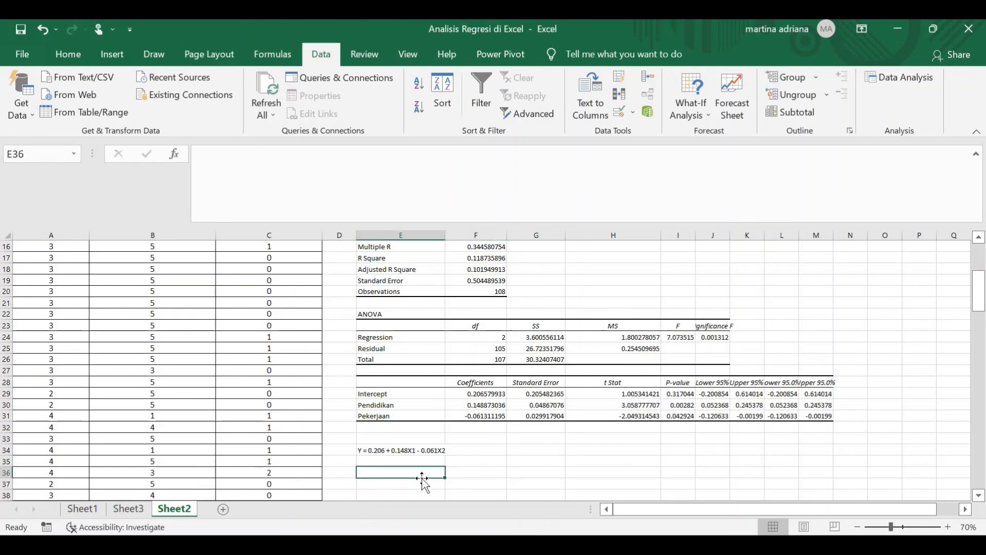